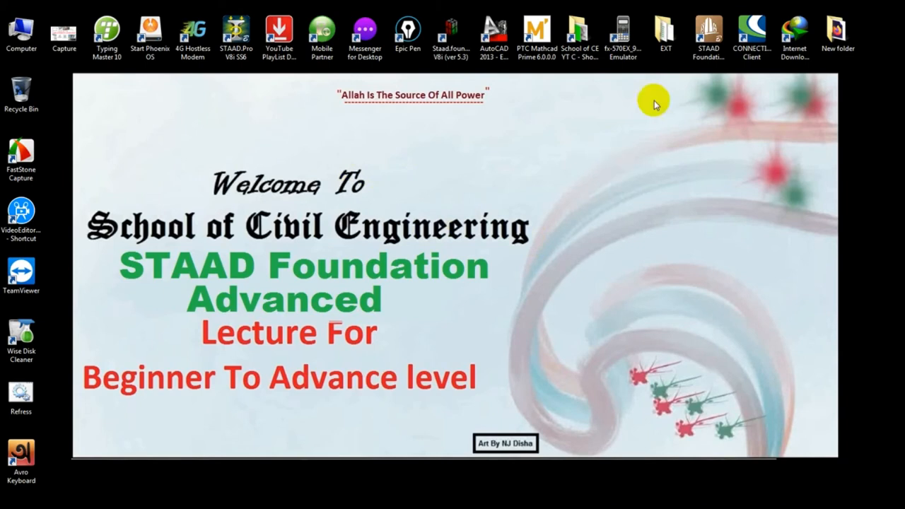
# - Launch STAAD Foundation Advanced in a maximized window and create a new General Foundation project
pyautogui.click(708, 32)
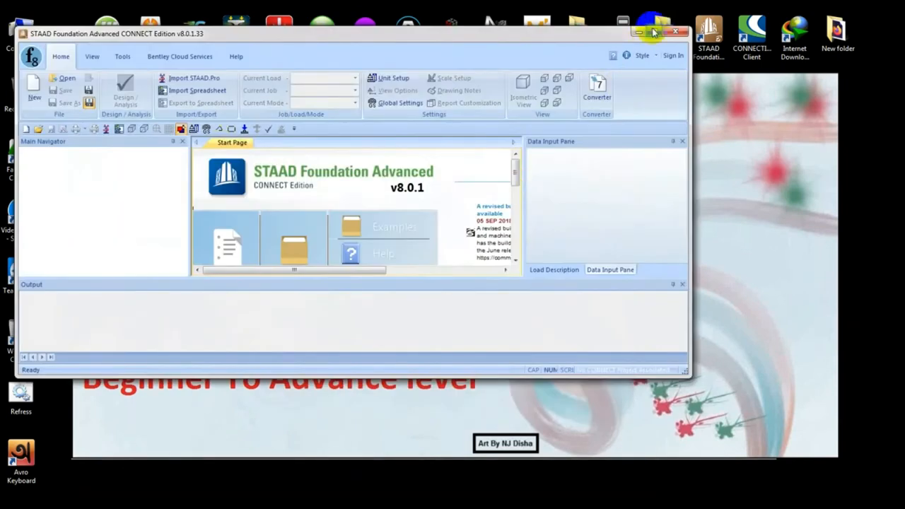
pyautogui.click(656, 30)
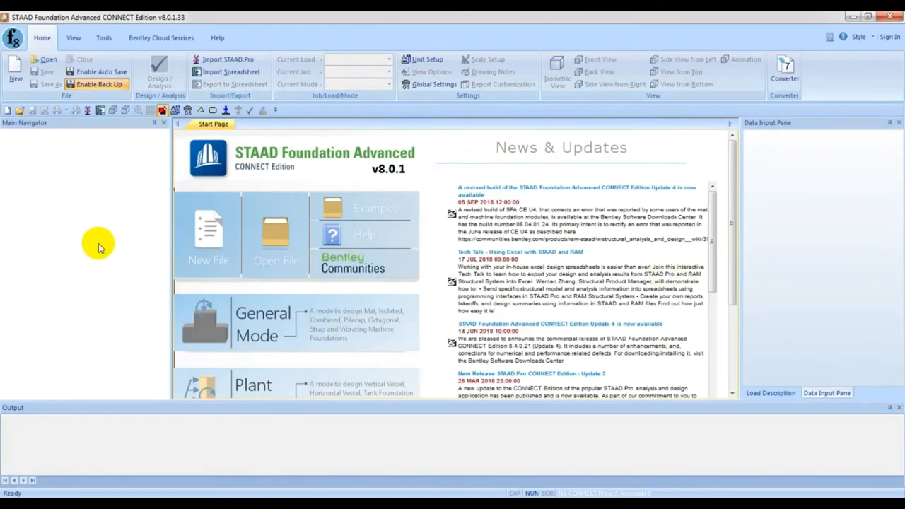
pyautogui.click(14, 67)
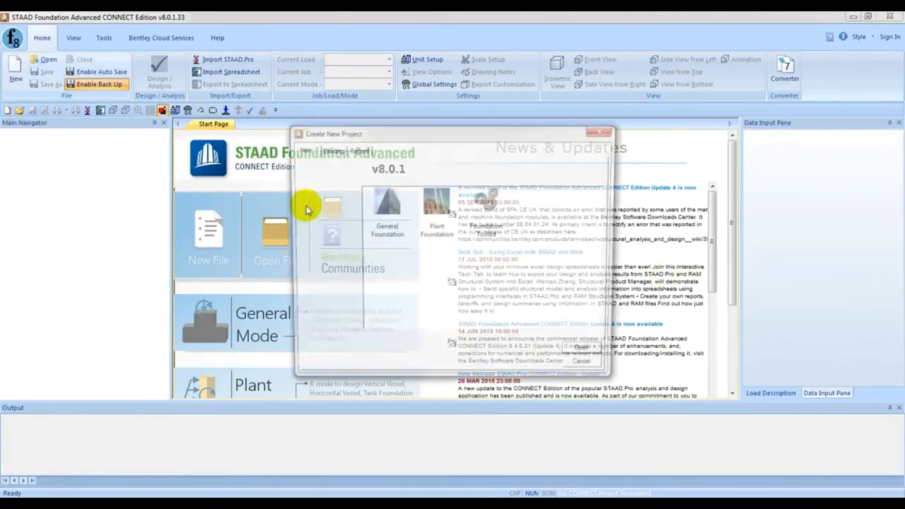
pyautogui.click(384, 212)
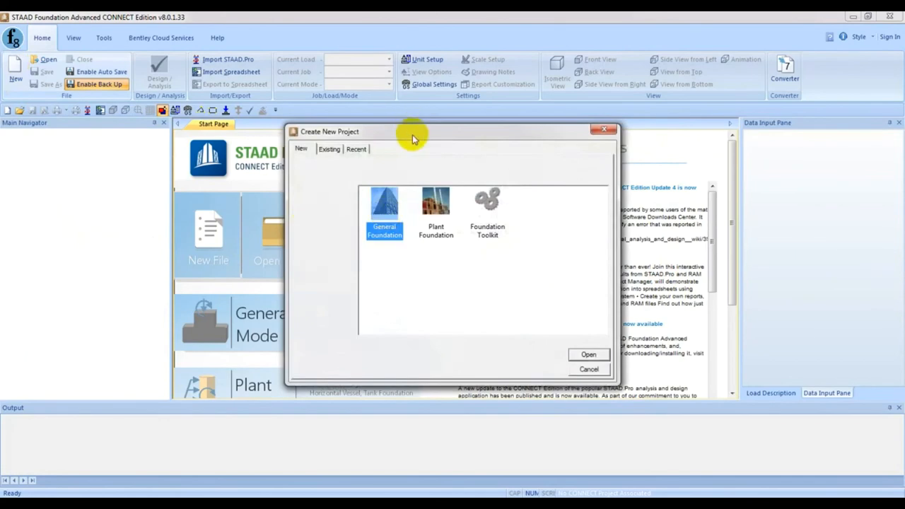
pyautogui.moveTo(415, 138); pyautogui.dragTo(398, 134)
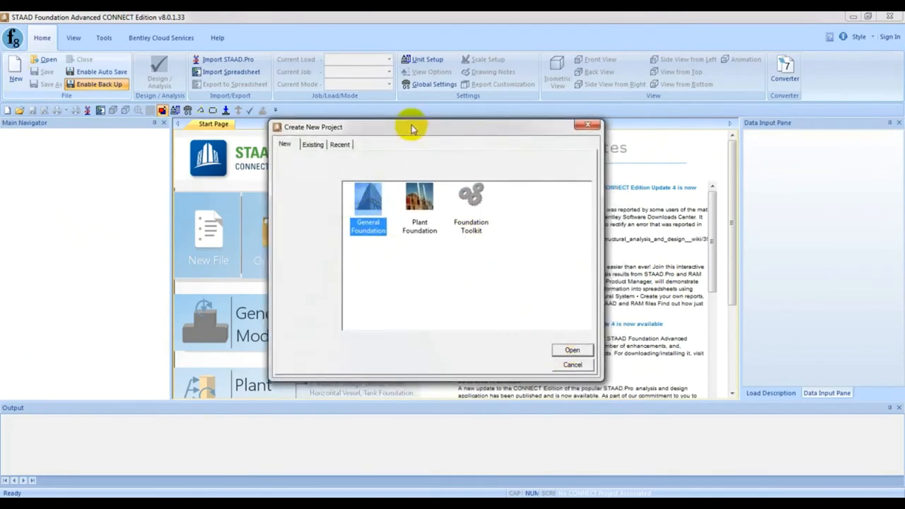
pyautogui.moveTo(431, 134); pyautogui.dragTo(446, 147)
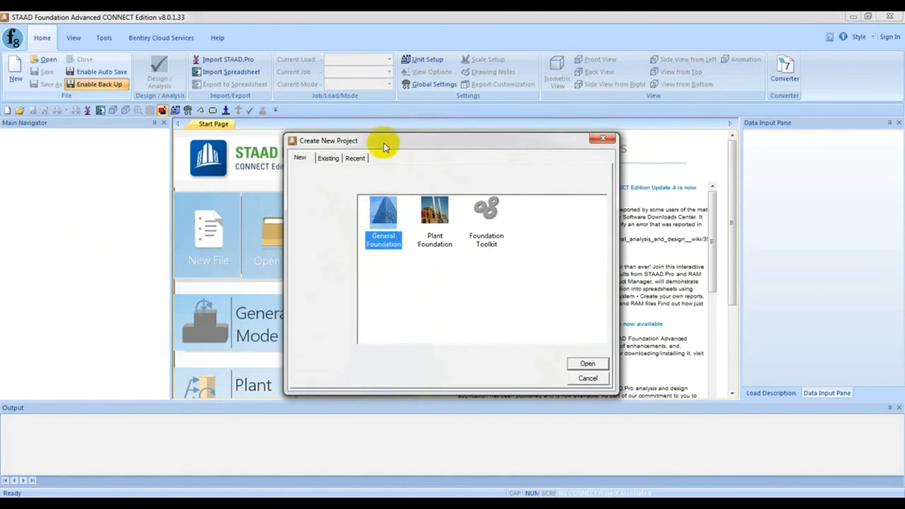
pyautogui.click(416, 147)
pyautogui.moveTo(416, 148)
pyautogui.mouseDown()
pyautogui.moveTo(391, 145)
pyautogui.moveTo(394, 134)
pyautogui.mouseUp()
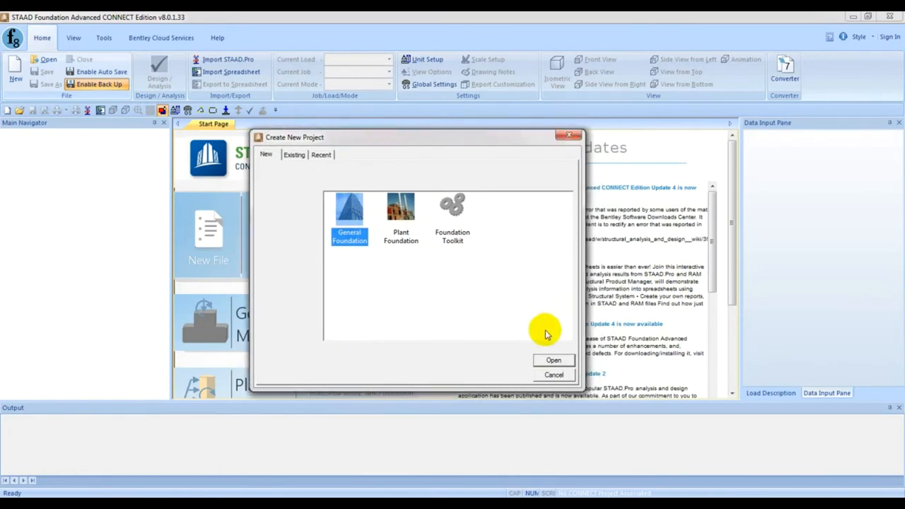
pyautogui.click(412, 138)
pyautogui.moveTo(412, 138); pyautogui.dragTo(438, 135)
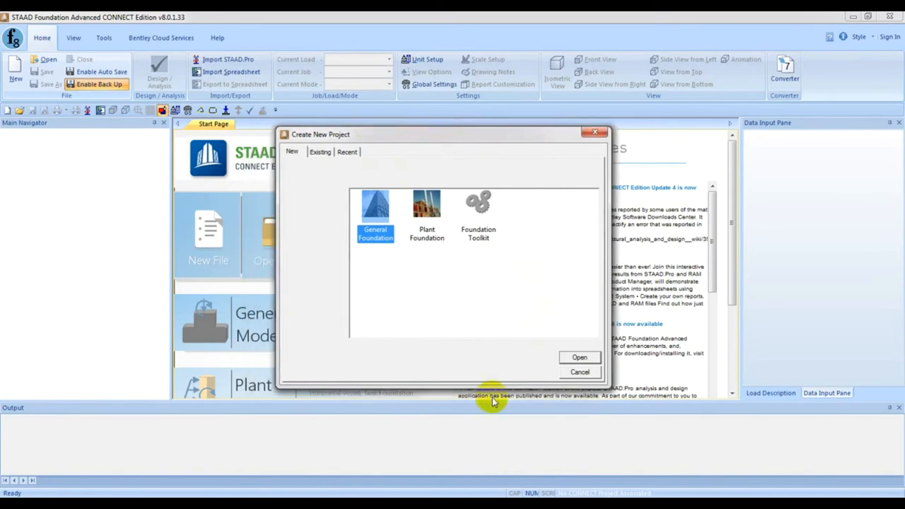
pyautogui.click(578, 370)
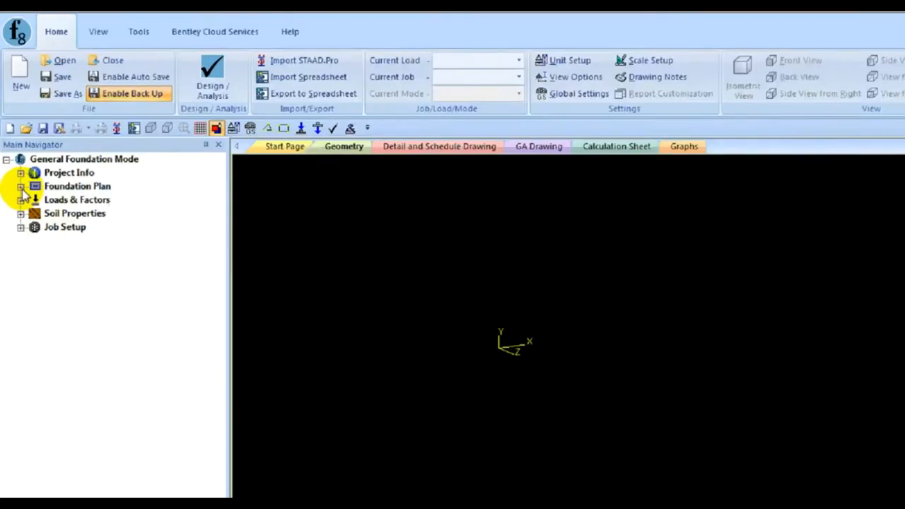
# - Place column 1 of the foundation plan at coordinates X 0, Y 0, Z 0 ft
pyautogui.click(32, 252)
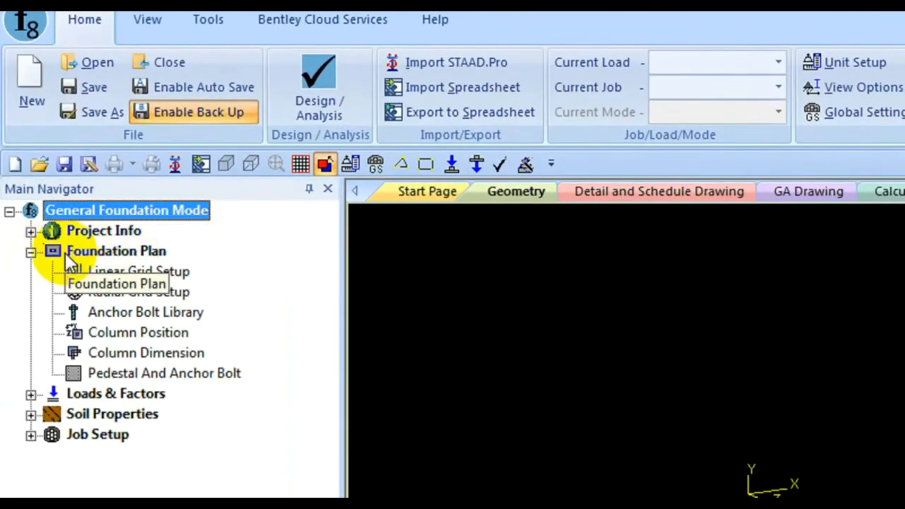
pyautogui.click(133, 332)
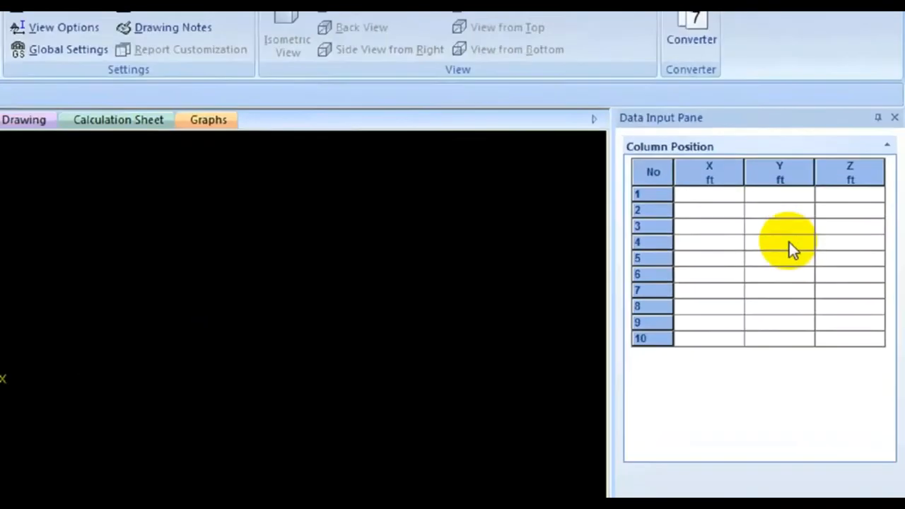
pyautogui.click(699, 198)
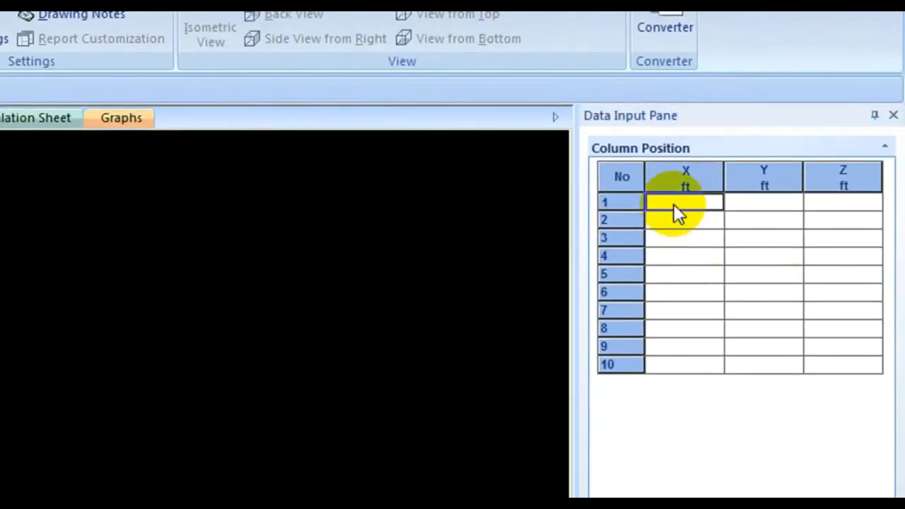
pyautogui.write('0')
pyautogui.click(740, 206)
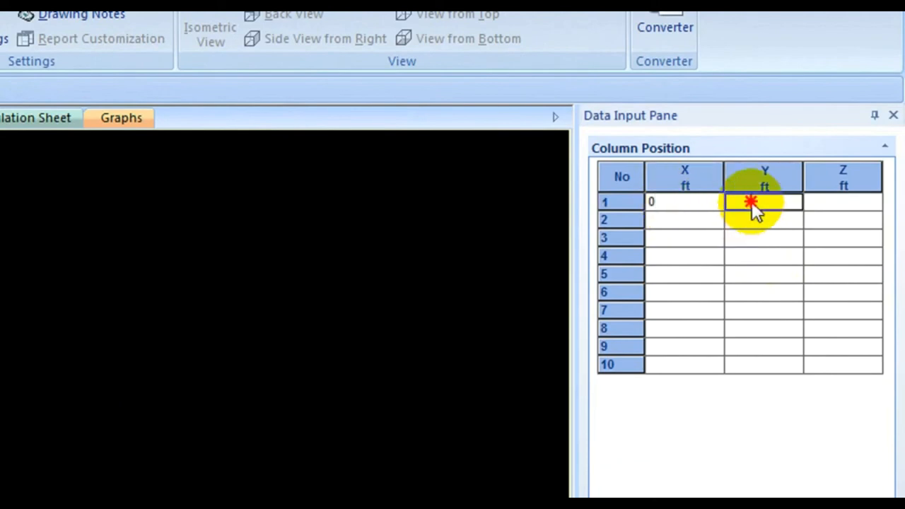
pyautogui.write('0')
pyautogui.click(852, 211)
pyautogui.click(848, 202)
pyautogui.write('0')
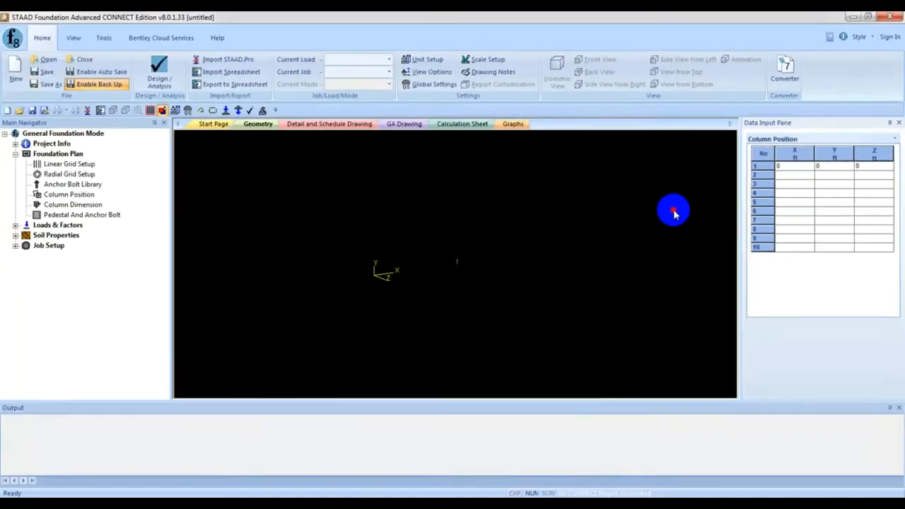
pyautogui.click(674, 214)
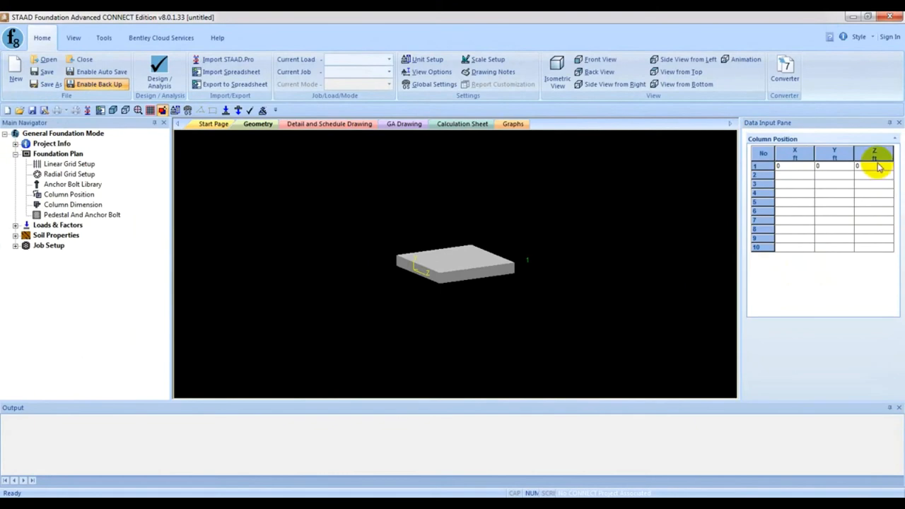
# - Open the column dimensions, widen the data pane, and choose the Rectangular shape for support 1
pyautogui.click(60, 205)
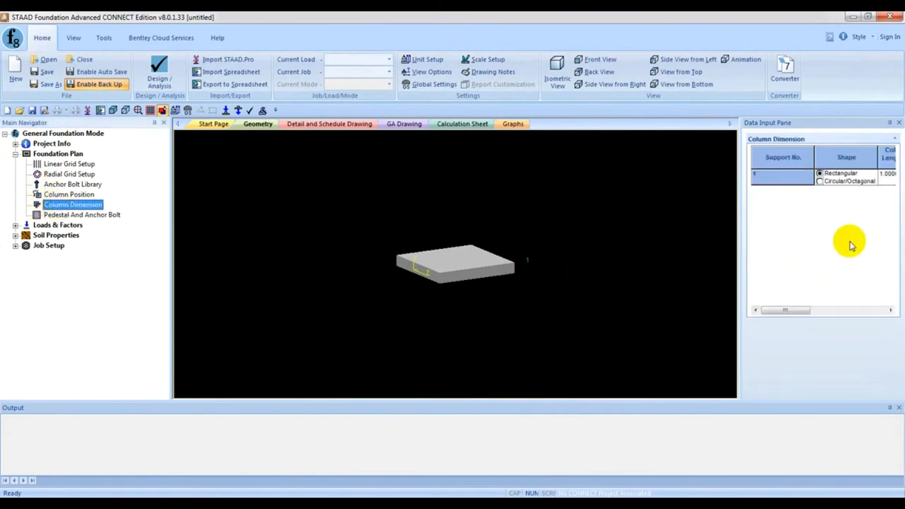
pyautogui.moveTo(740, 240); pyautogui.dragTo(629, 241)
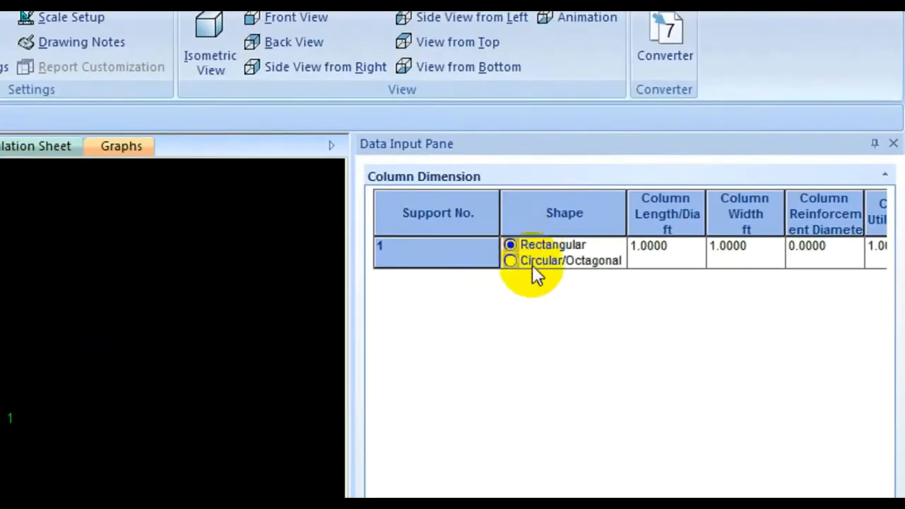
pyautogui.click(533, 266)
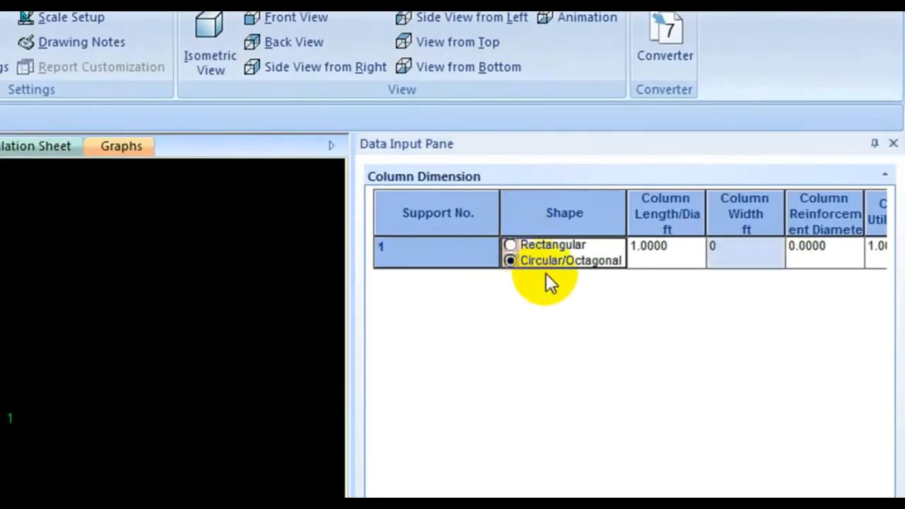
pyautogui.click(544, 247)
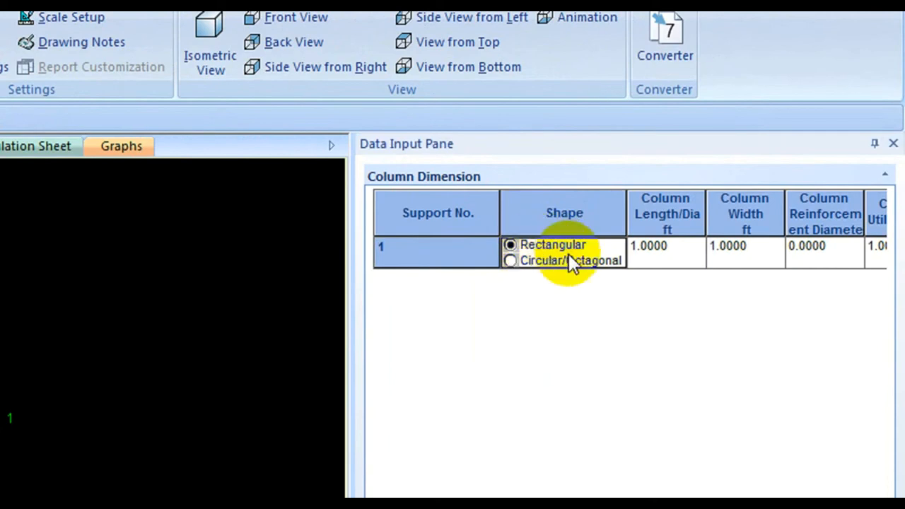
pyautogui.click(661, 248)
pyautogui.click(677, 248)
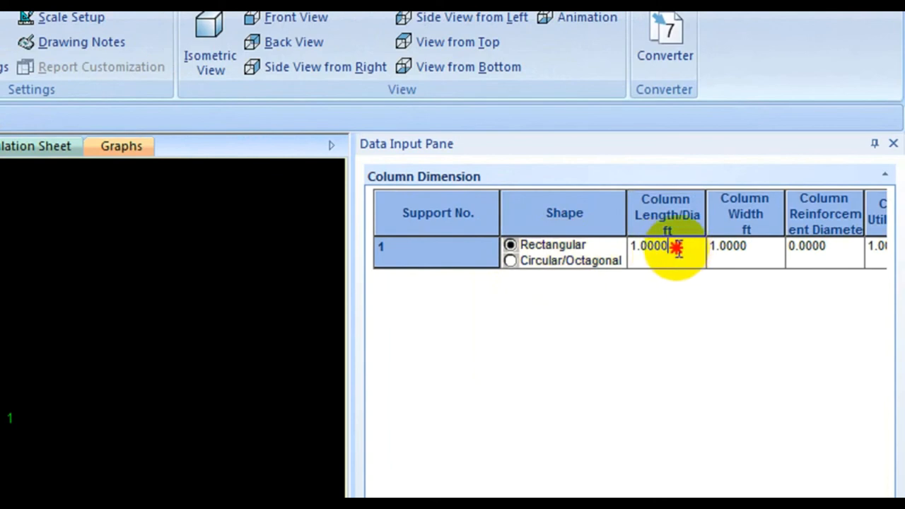
pyautogui.moveTo(677, 247); pyautogui.dragTo(600, 236)
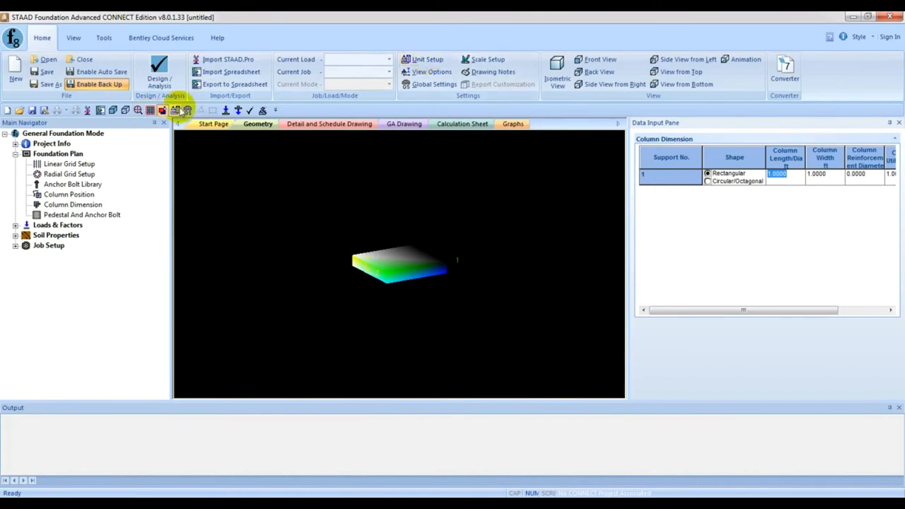
# - Save the current units as the default English units in the unit setup
pyautogui.click(433, 61)
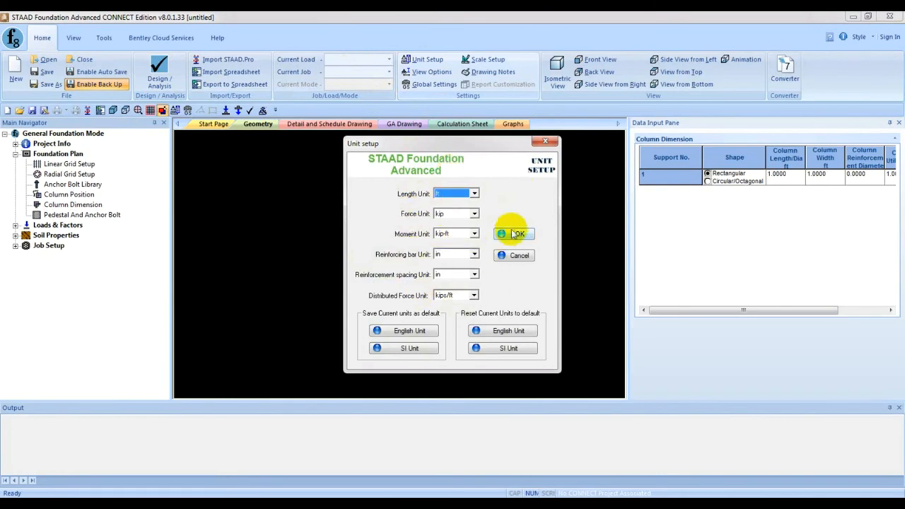
pyautogui.click(409, 331)
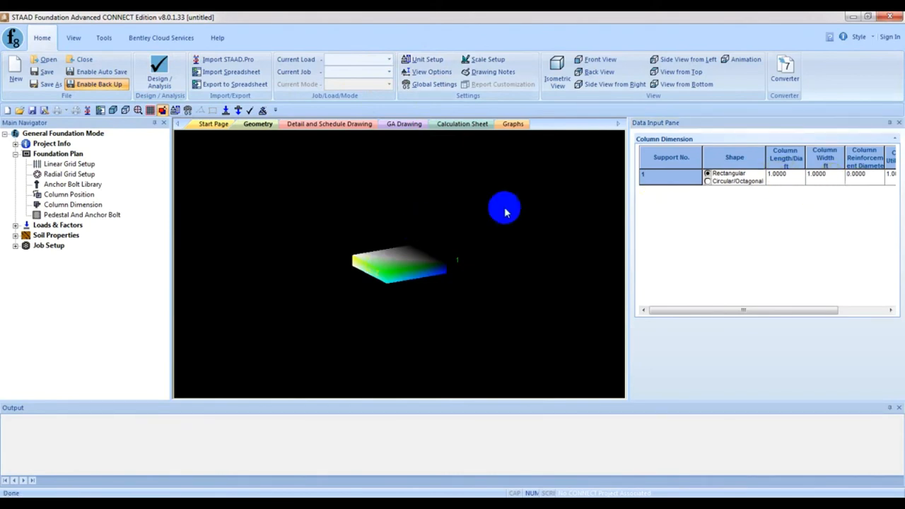
# - Set the column length and column width of support 1 to 1.5 ft each
pyautogui.click(782, 176)
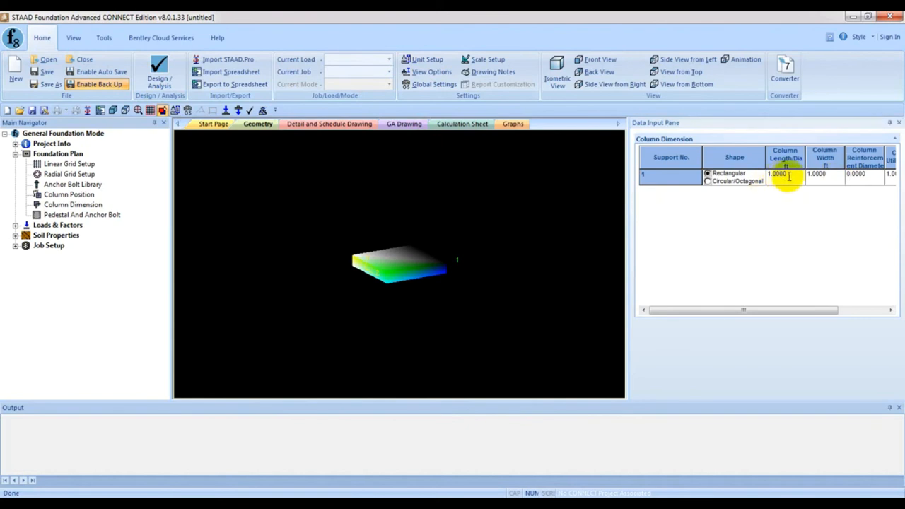
pyautogui.moveTo(784, 175); pyautogui.dragTo(757, 172)
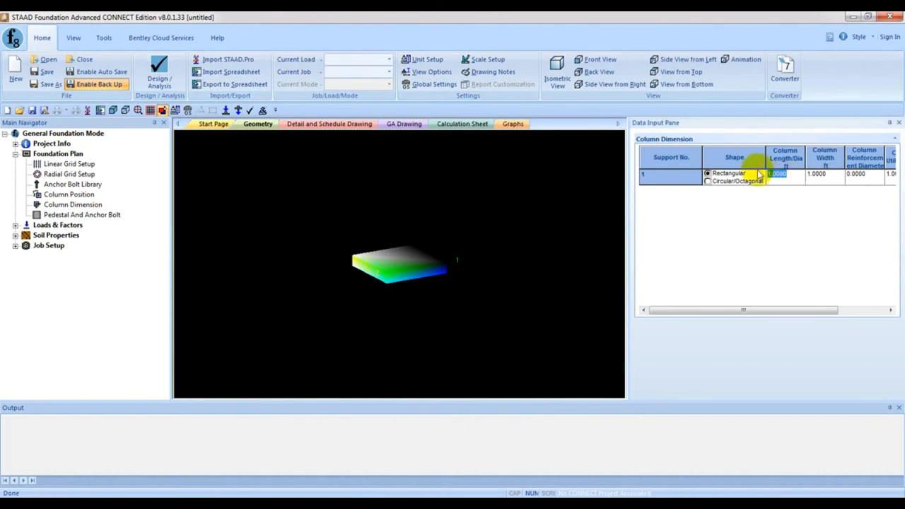
pyautogui.click(820, 177)
pyautogui.click(813, 174)
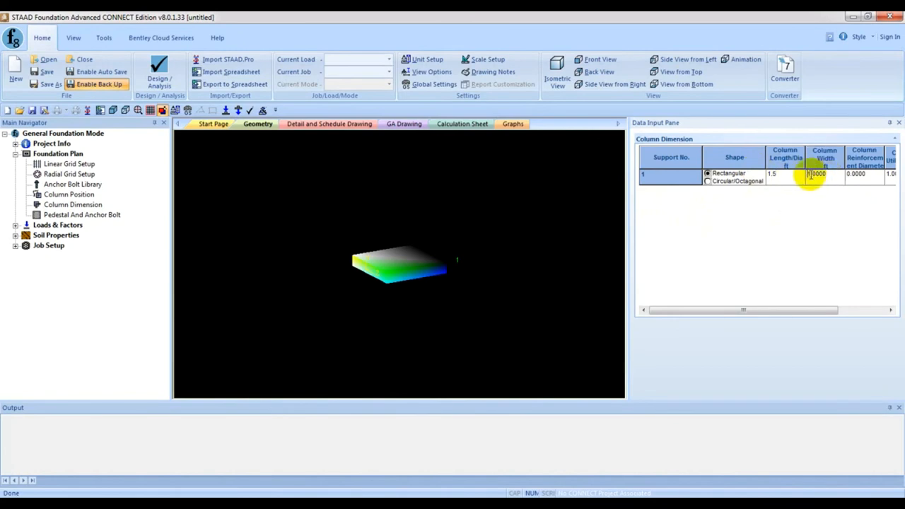
pyautogui.moveTo(829, 174); pyautogui.dragTo(807, 171)
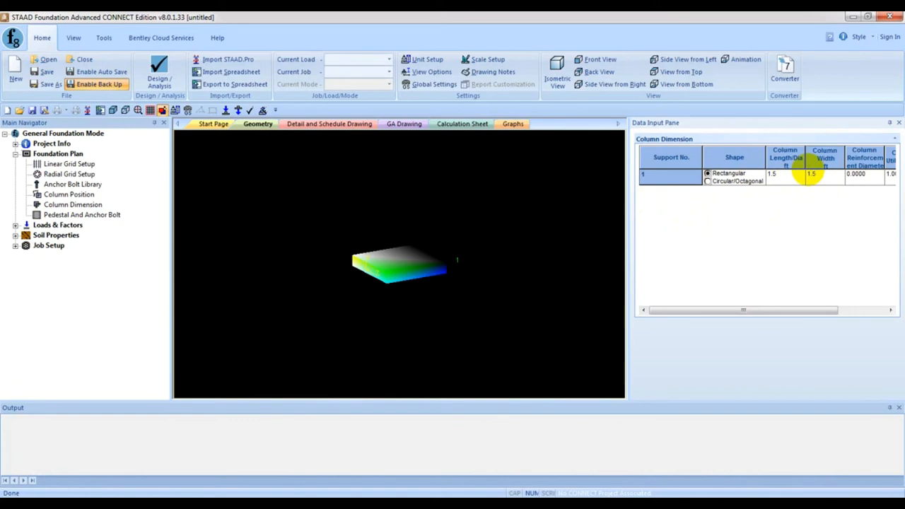
pyautogui.moveTo(808, 307); pyautogui.dragTo(857, 307)
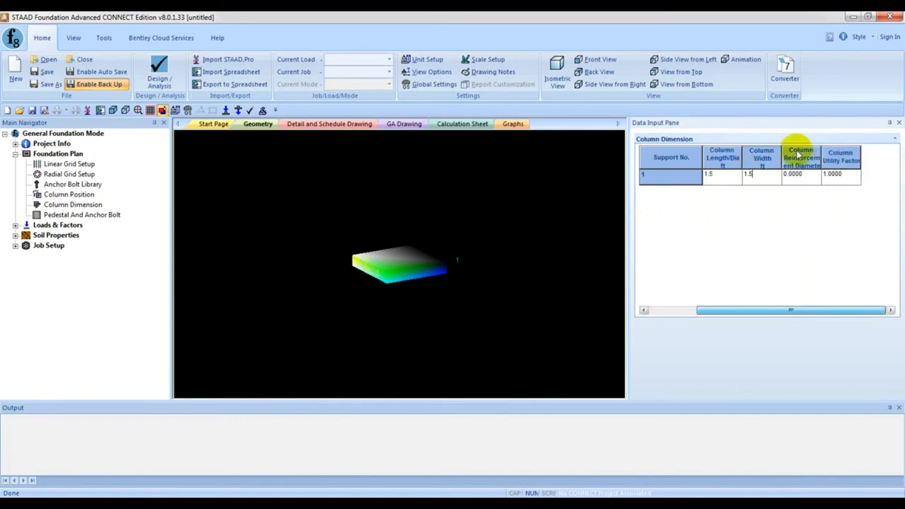
pyautogui.moveTo(768, 309); pyautogui.dragTo(705, 314)
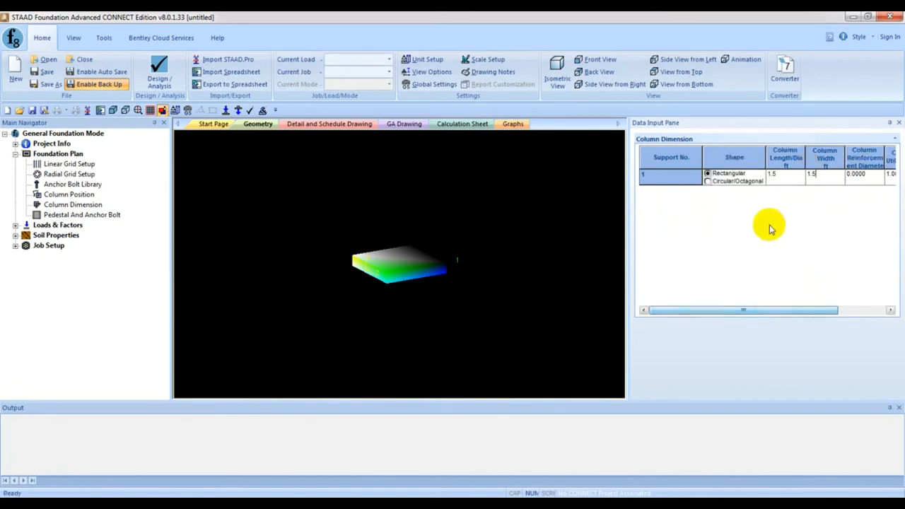
# - Include a pedestal at support 1 by setting Consider Pedestal to Yes
pyautogui.click(81, 215)
pyautogui.click(388, 222)
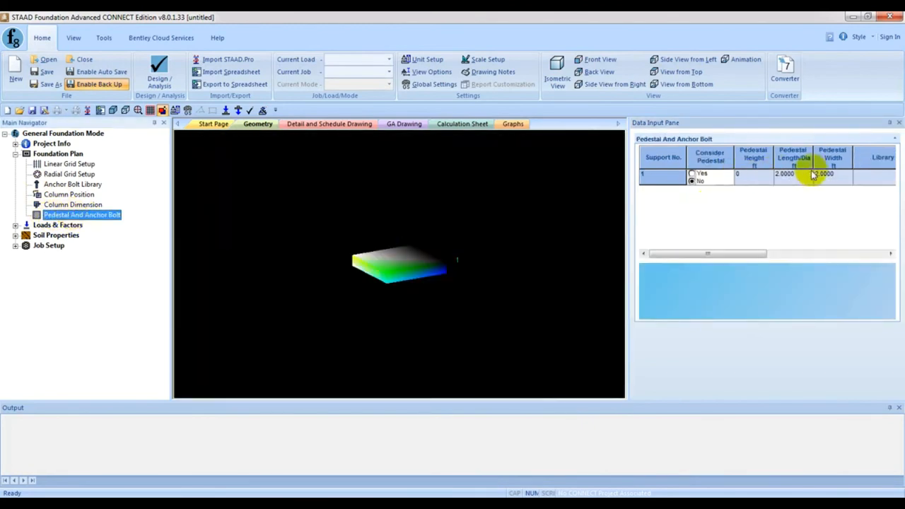
pyautogui.click(693, 174)
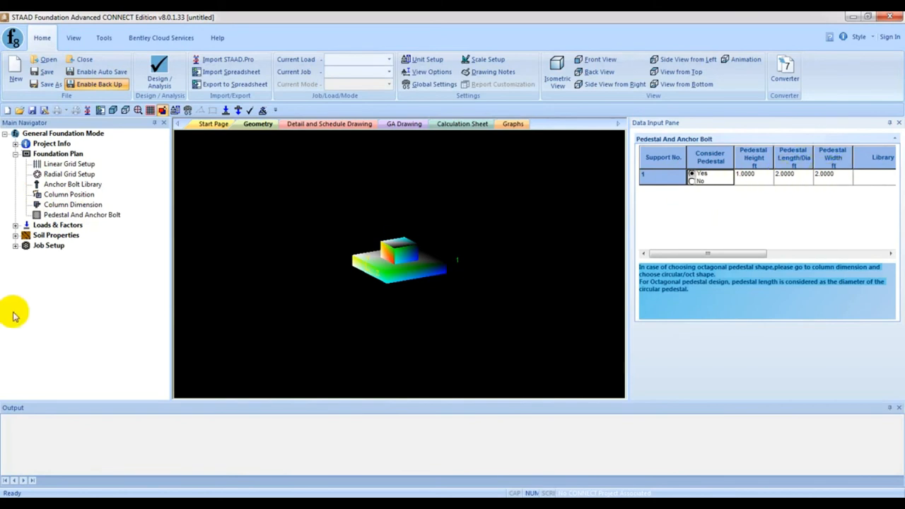
# - Open the settings for creating a new load case and enlarge the property area so all its fields show
pyautogui.click(16, 225)
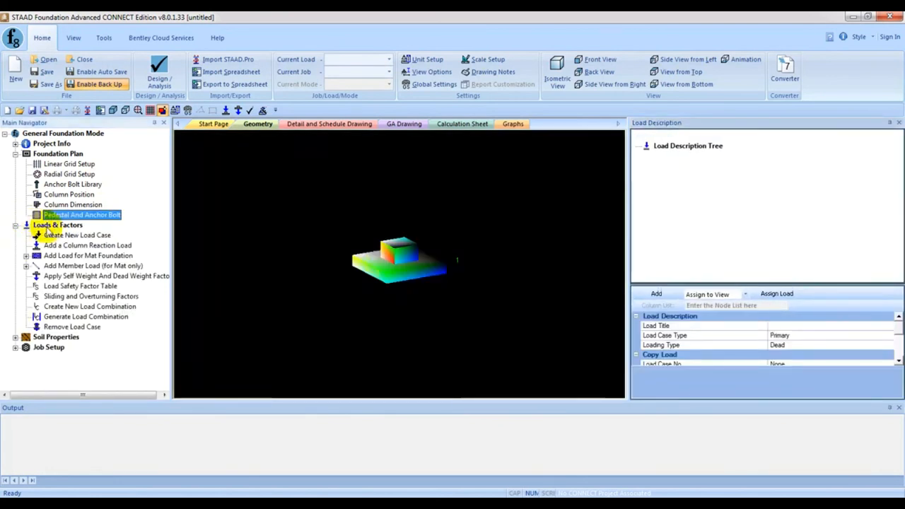
pyautogui.click(86, 237)
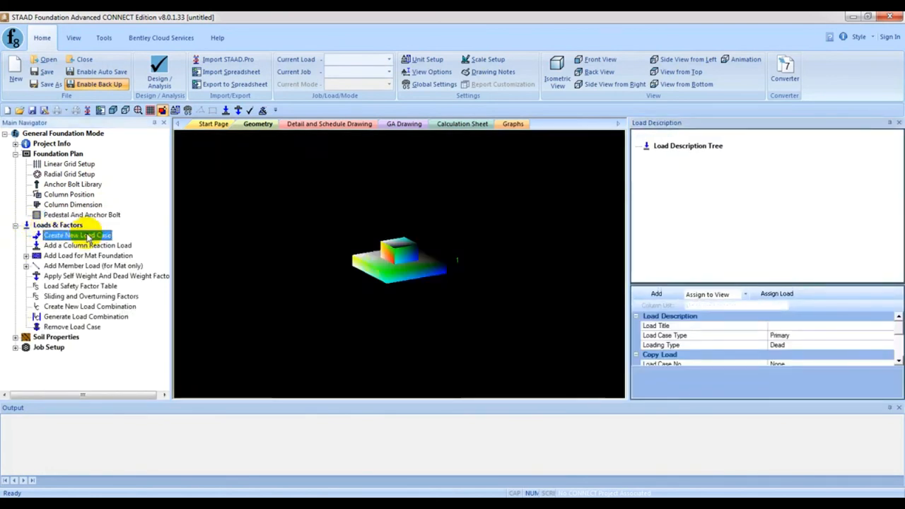
pyautogui.click(680, 147)
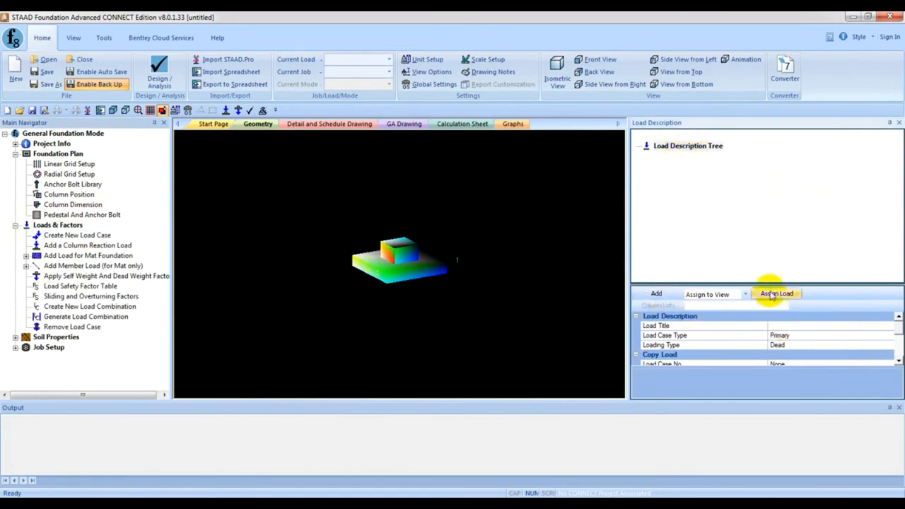
pyautogui.moveTo(774, 282); pyautogui.dragTo(776, 236)
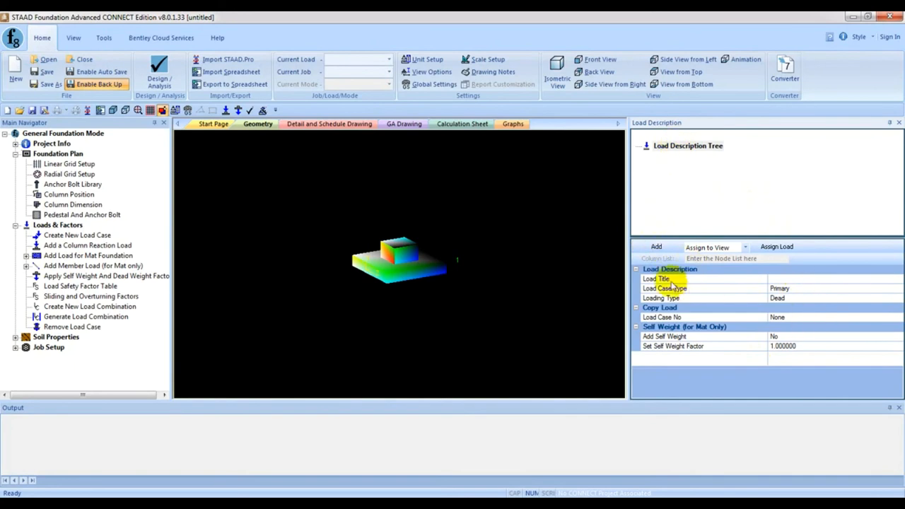
# - Add a Primary load case titled DL with the Dead loading type
pyautogui.click(771, 278)
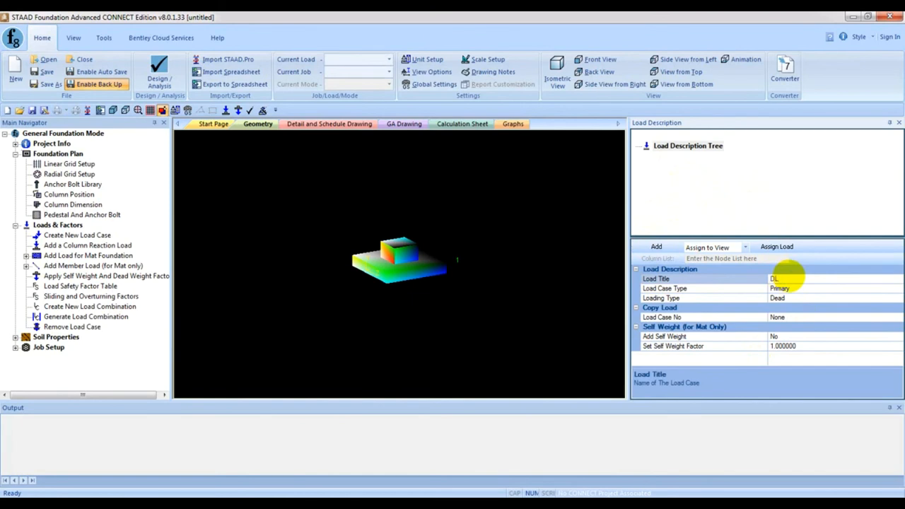
pyautogui.click(793, 298)
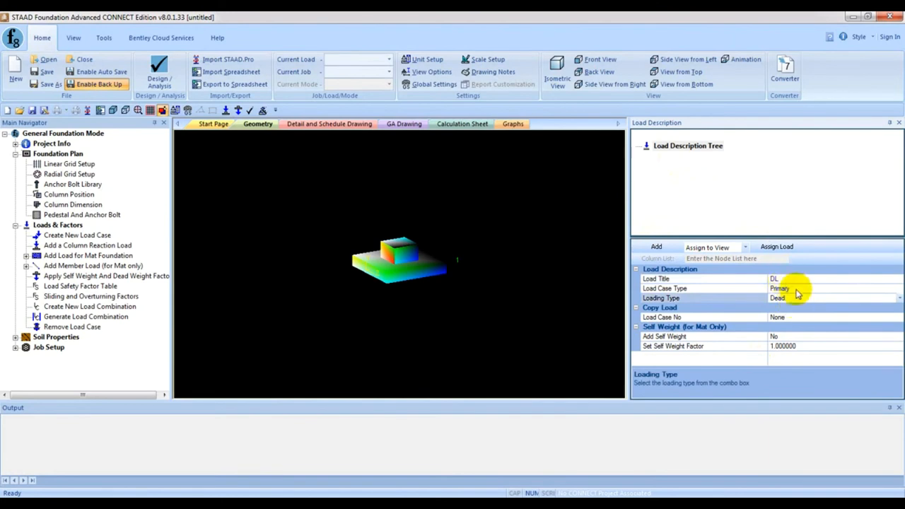
pyautogui.click(797, 289)
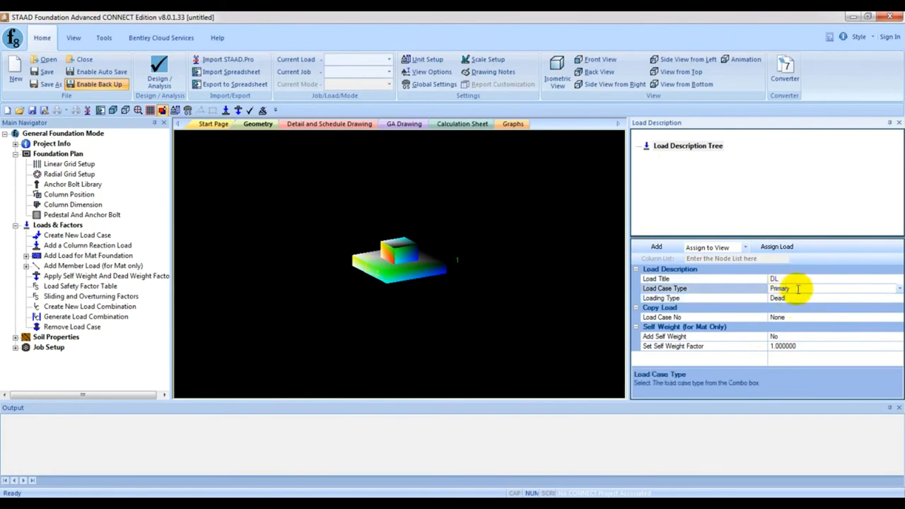
pyautogui.click(900, 289)
pyautogui.click(804, 298)
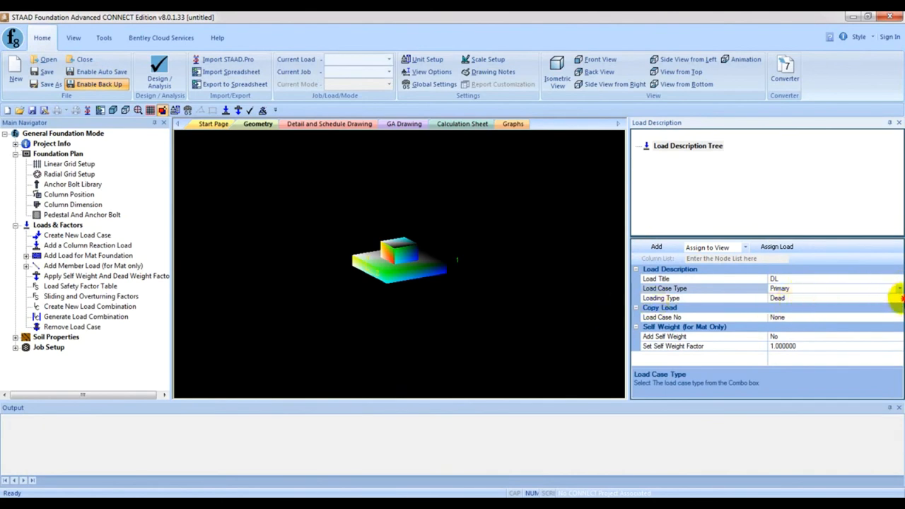
pyautogui.click(892, 298)
pyautogui.click(899, 298)
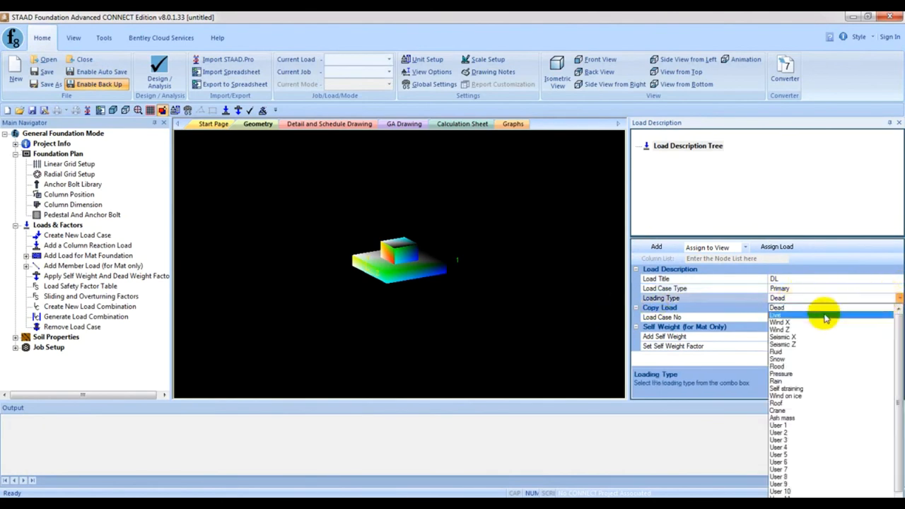
pyautogui.click(800, 310)
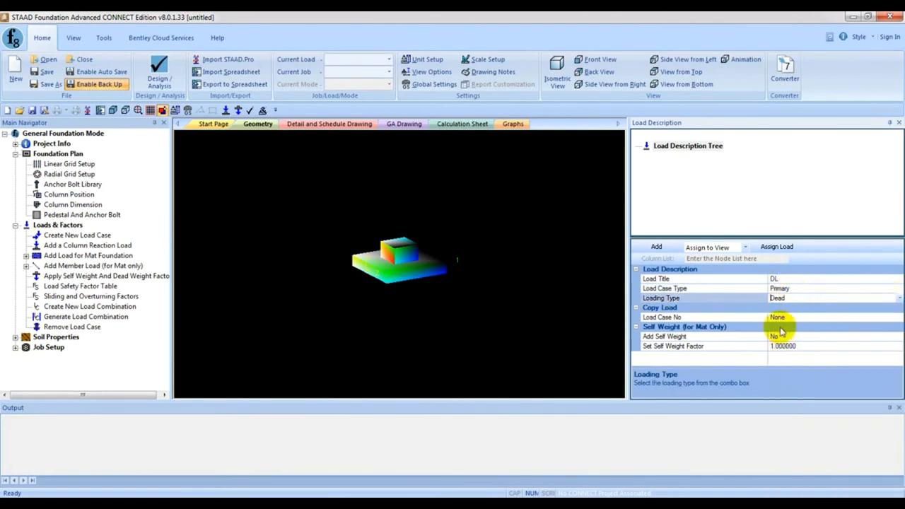
pyautogui.click(658, 249)
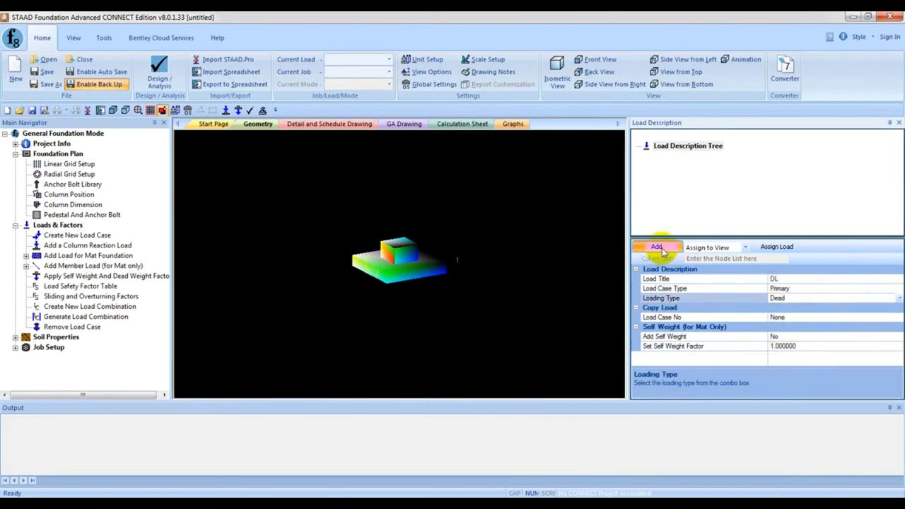
# - Add a second Primary load case titled LL with the Live loading type
pyautogui.click(78, 235)
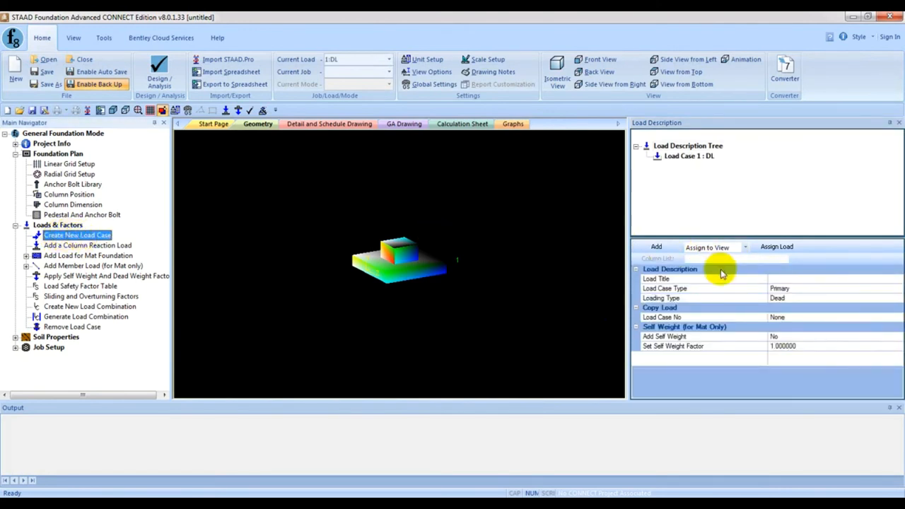
pyautogui.click(794, 278)
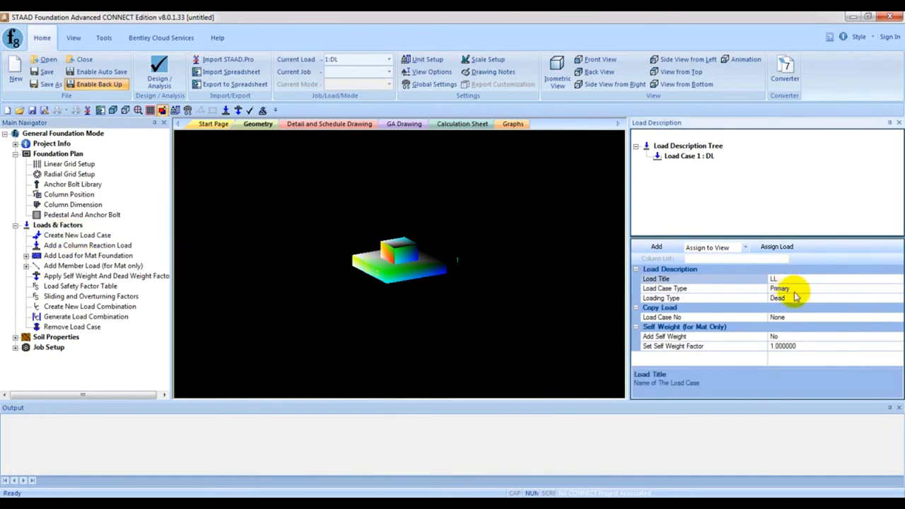
pyautogui.click(794, 289)
pyautogui.click(798, 298)
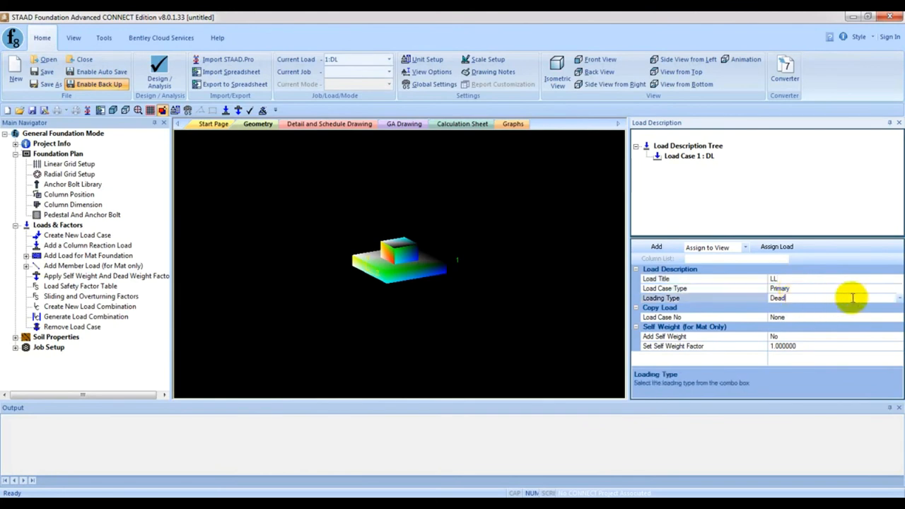
pyautogui.click(898, 300)
pyautogui.click(792, 318)
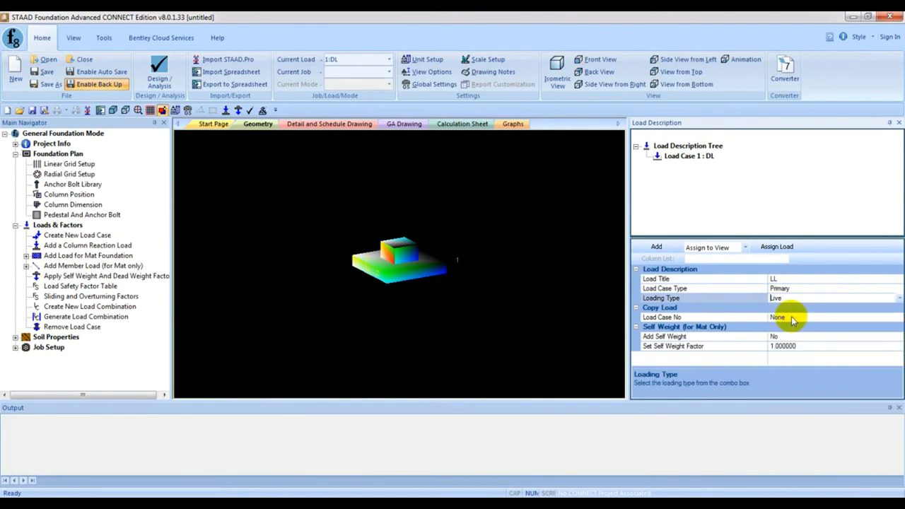
pyautogui.click(657, 246)
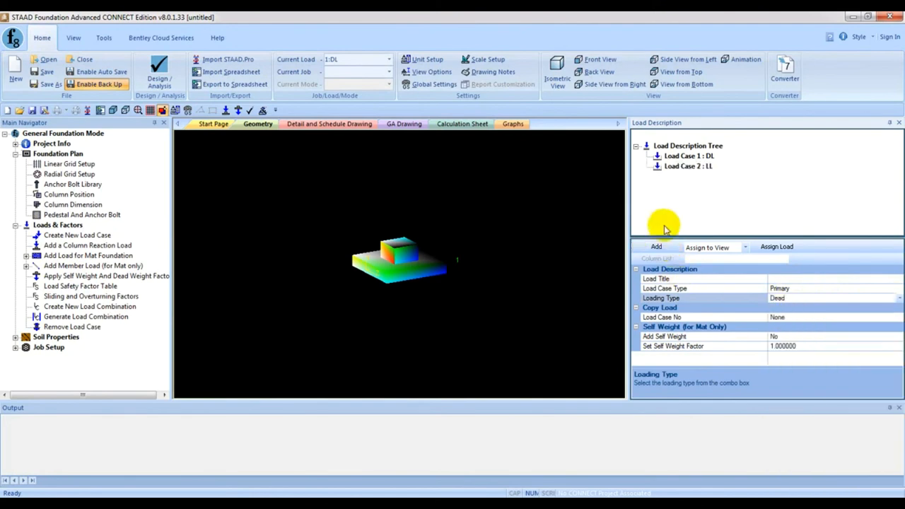
# - Add a column reaction load with Fy of -150 kip to load case 1 (DL)
pyautogui.click(670, 156)
pyautogui.click(679, 166)
pyautogui.click(674, 157)
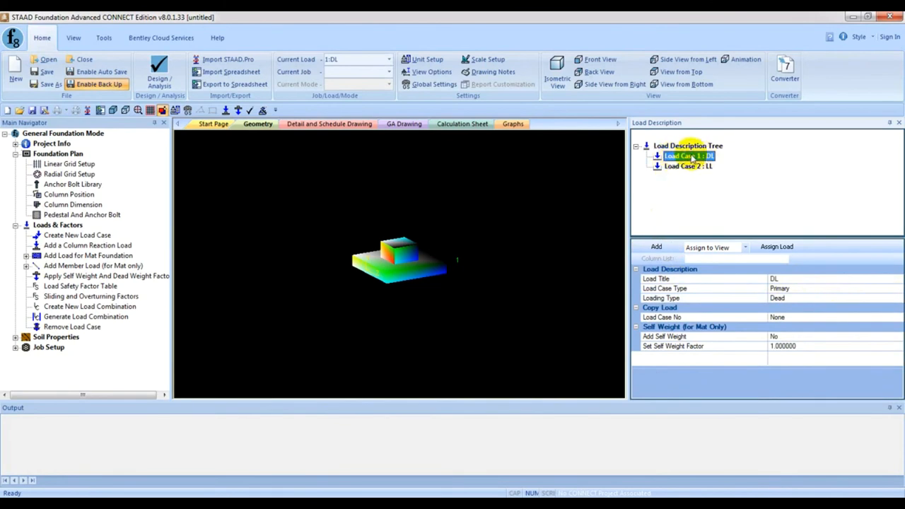
pyautogui.rightClick(692, 158)
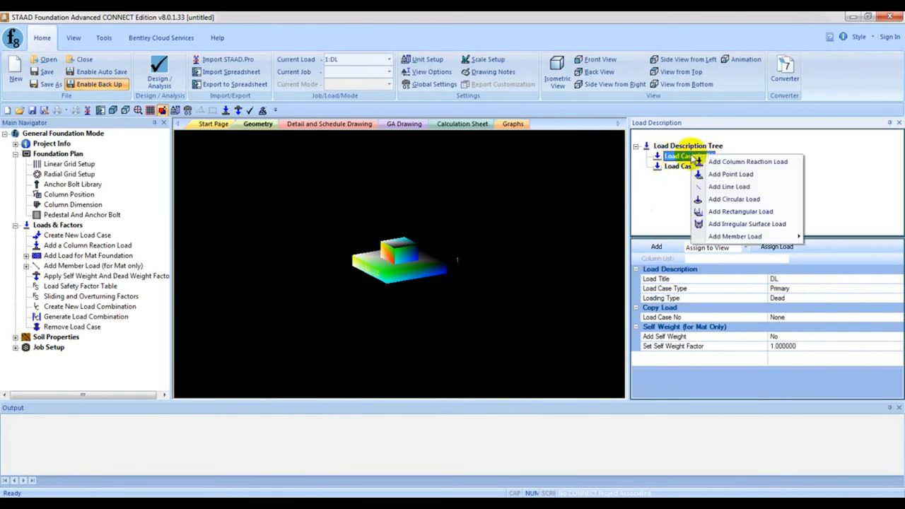
pyautogui.click(768, 167)
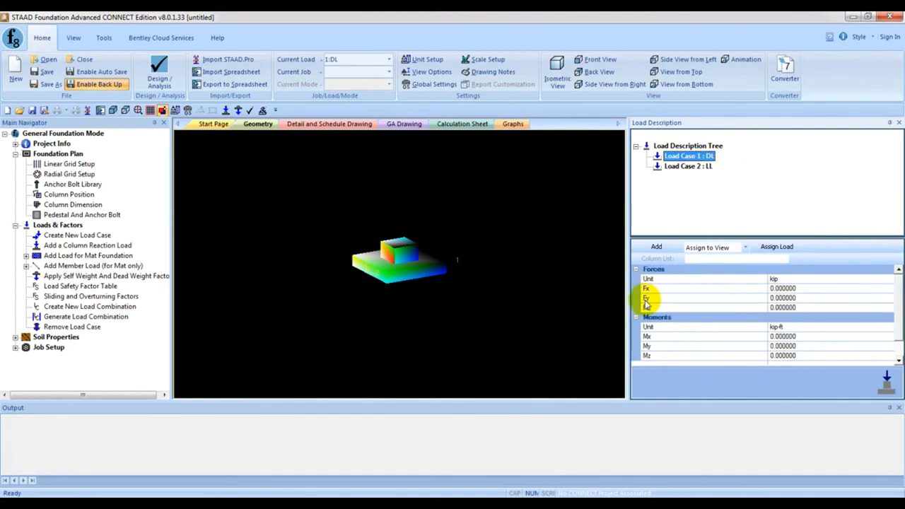
pyautogui.click(813, 298)
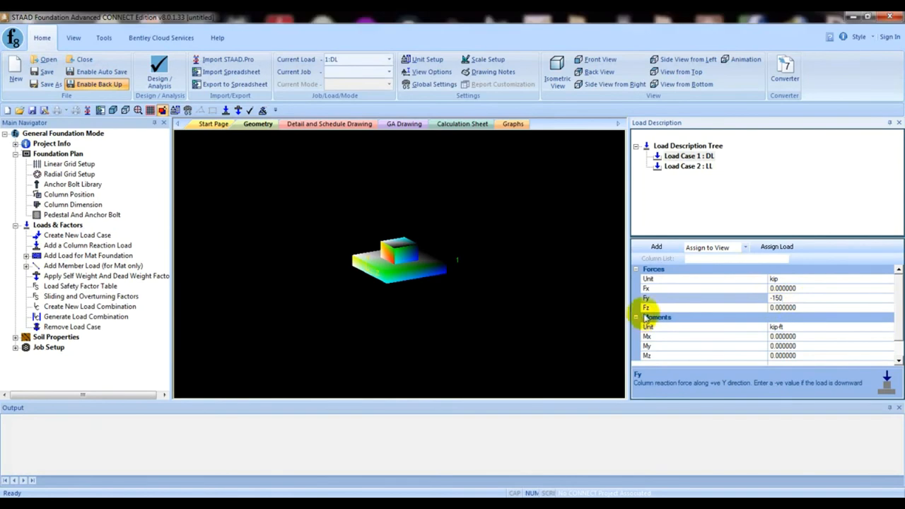
pyautogui.click(659, 348)
pyautogui.click(667, 355)
pyautogui.click(667, 346)
pyautogui.click(675, 355)
pyautogui.click(763, 356)
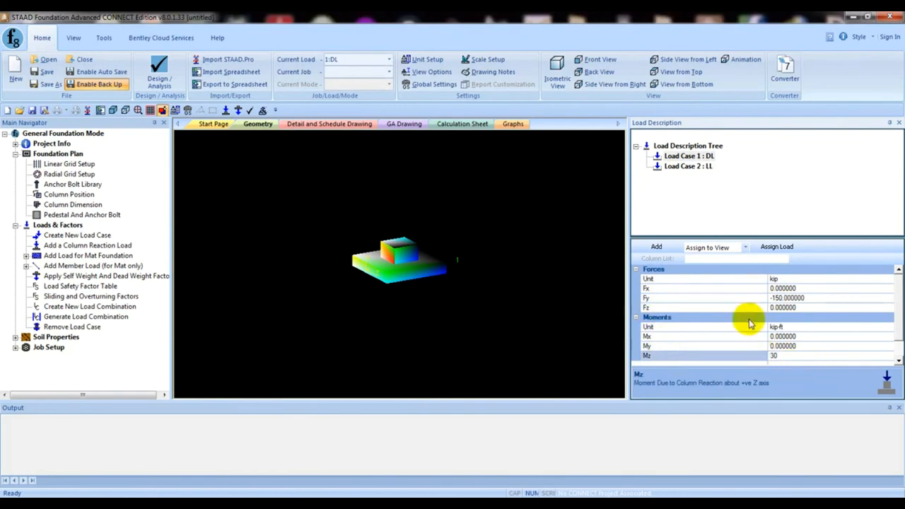
pyautogui.click(658, 246)
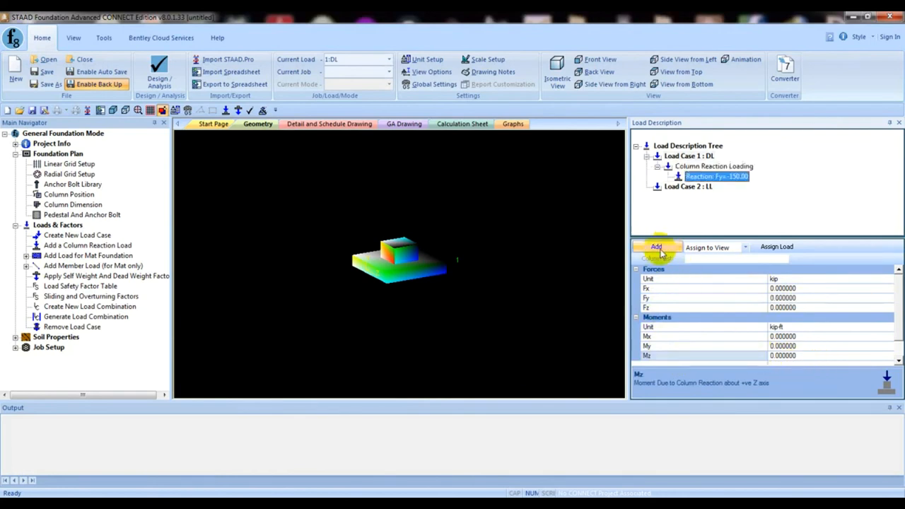
# - Set the moment Mz of the DL column reaction to 30 kip-ft
pyautogui.click(684, 187)
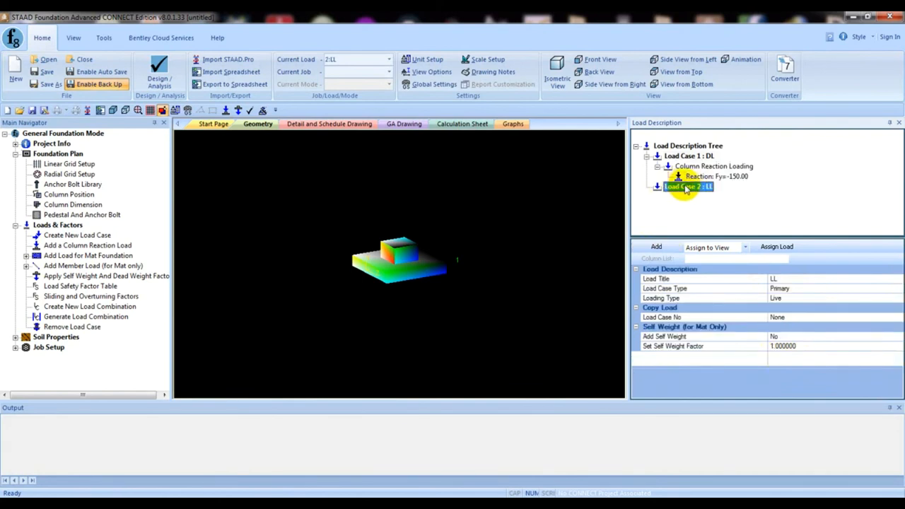
pyautogui.click(708, 176)
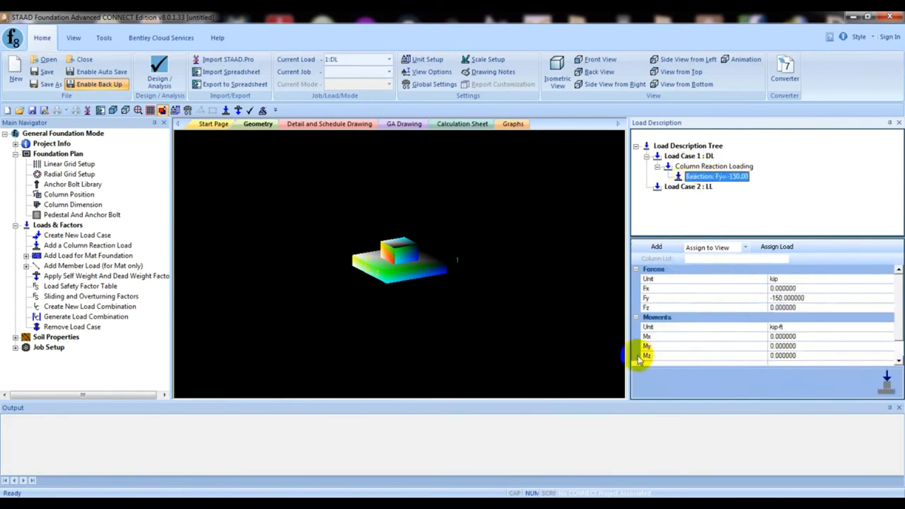
pyautogui.click(762, 357)
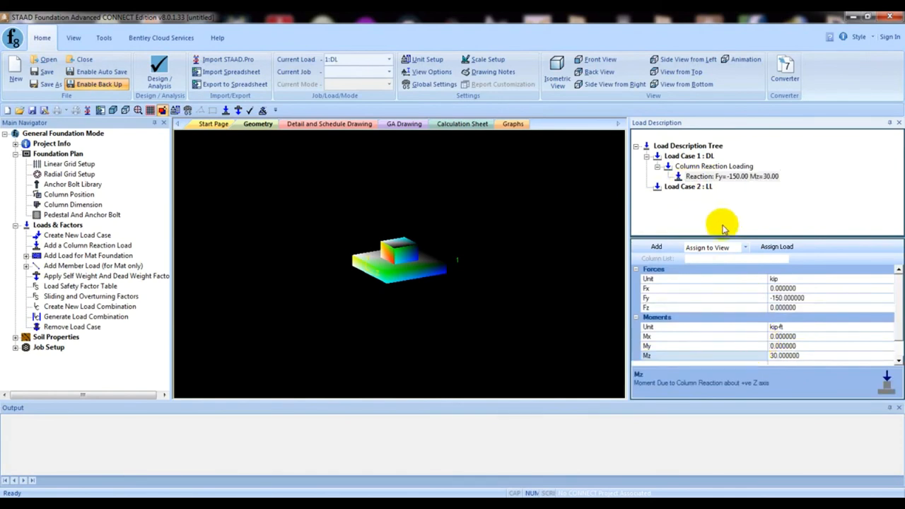
# - Add a column reaction load with Fy of -200 kip and Mz of 35 kip-ft to load case 2 (LL)
pyautogui.click(690, 192)
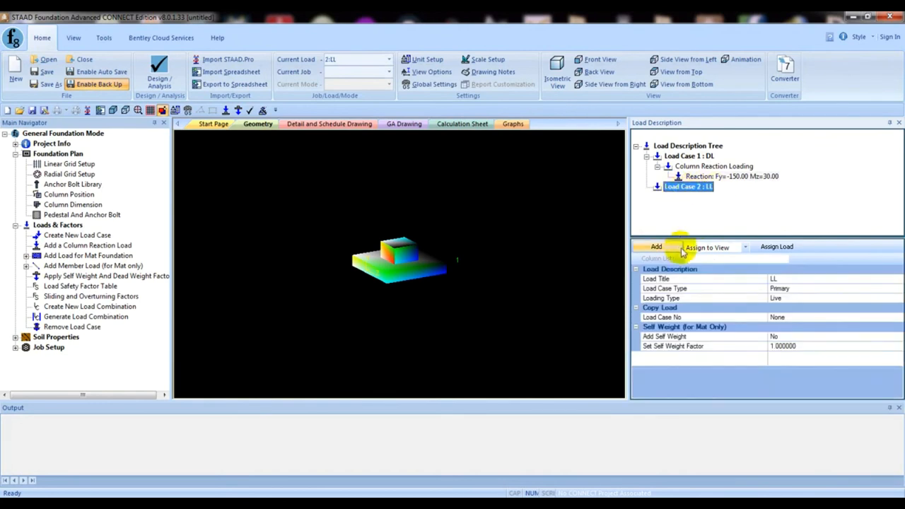
pyautogui.rightClick(685, 189)
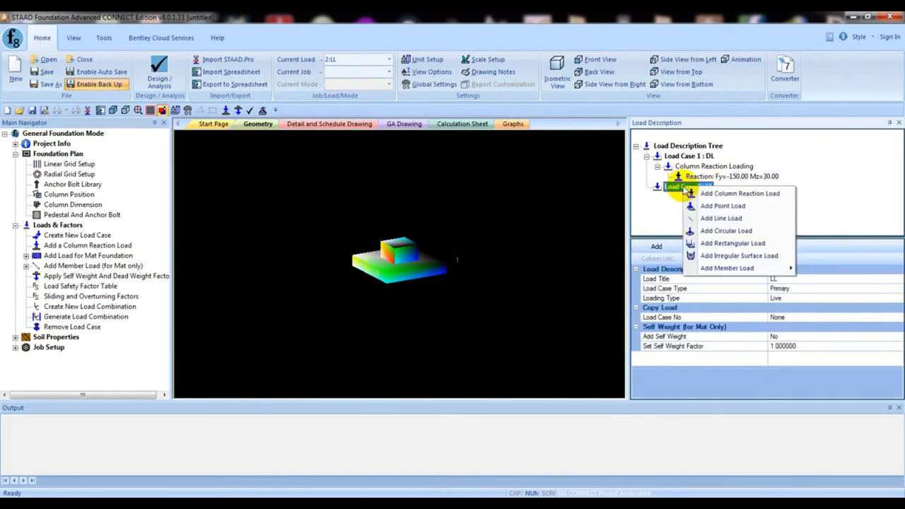
pyautogui.click(707, 195)
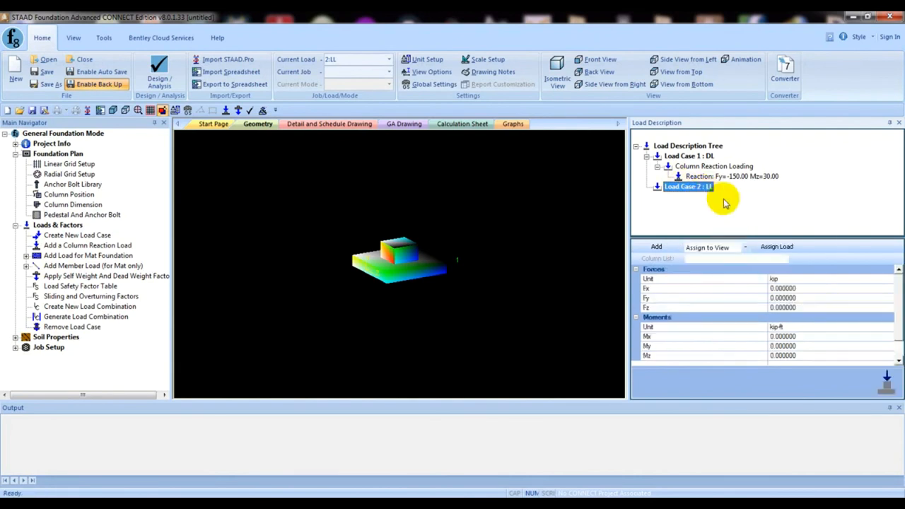
pyautogui.click(797, 298)
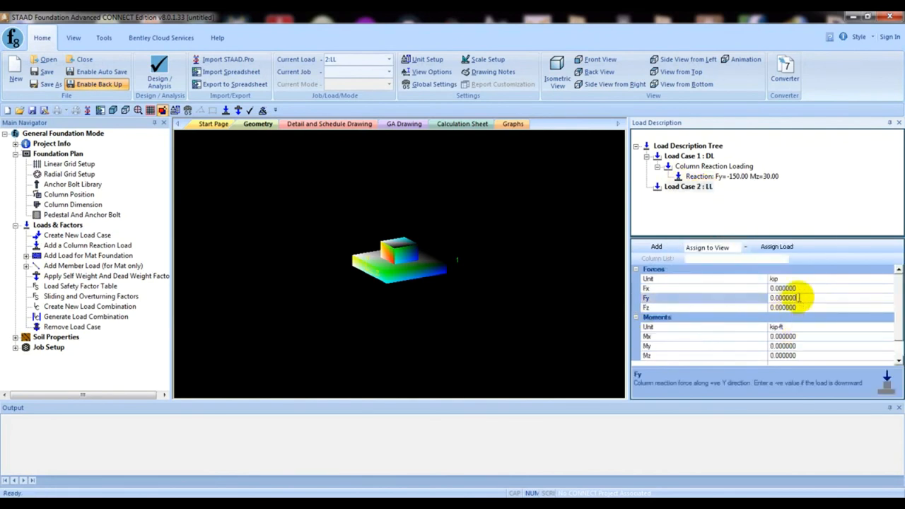
pyautogui.click(729, 298)
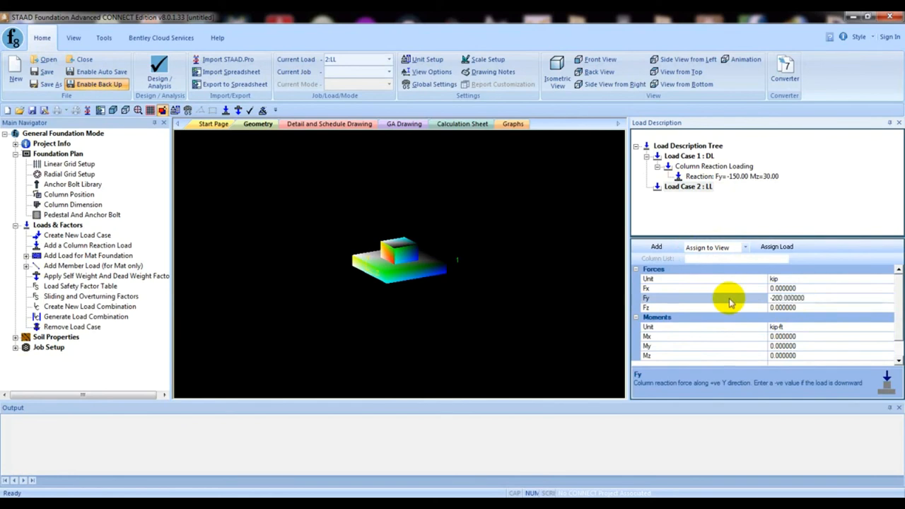
pyautogui.click(807, 355)
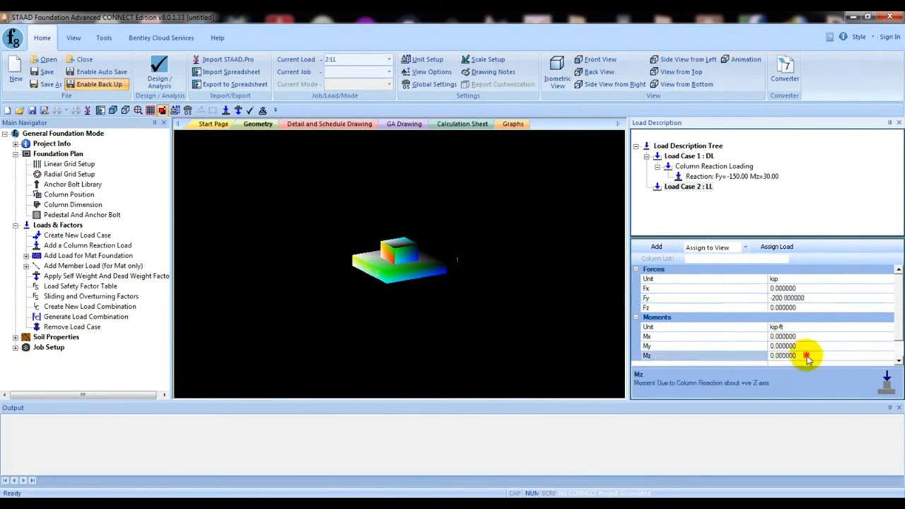
pyautogui.moveTo(807, 356); pyautogui.dragTo(746, 355)
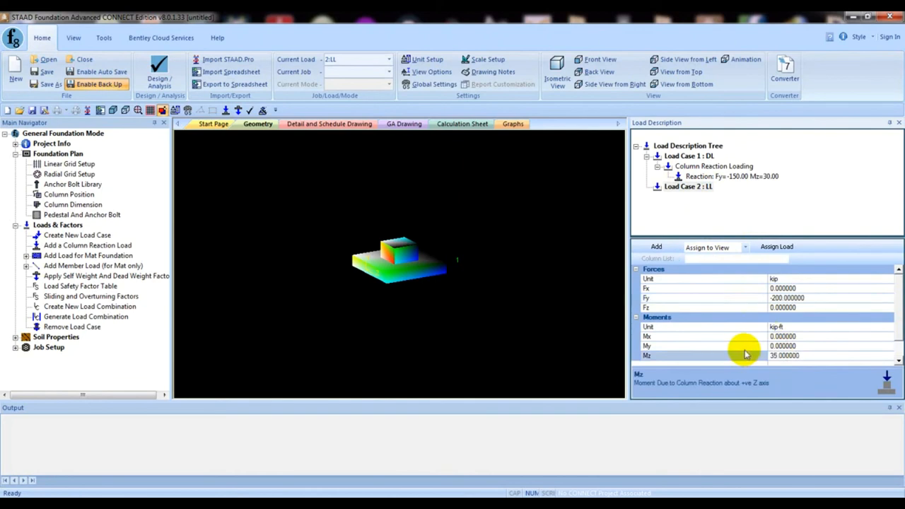
pyautogui.click(656, 247)
pyautogui.click(676, 221)
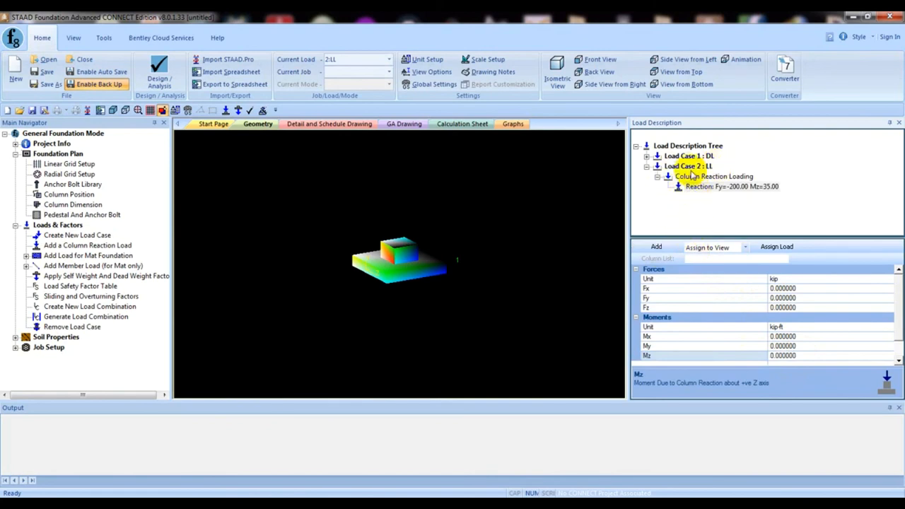
# - Expand load case 1 (DL) in the load description tree and select its column reaction
pyautogui.click(681, 165)
pyautogui.doubleClick(657, 156)
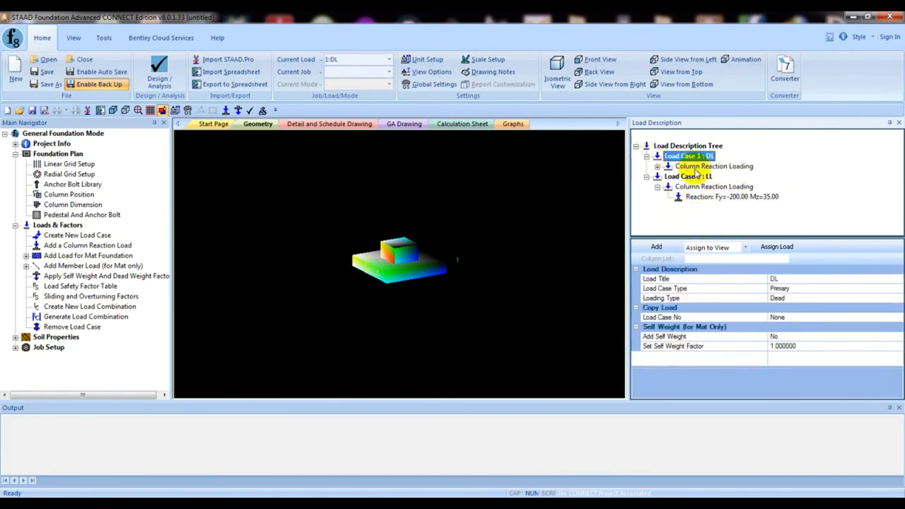
pyautogui.click(668, 165)
pyautogui.click(657, 167)
pyautogui.click(701, 177)
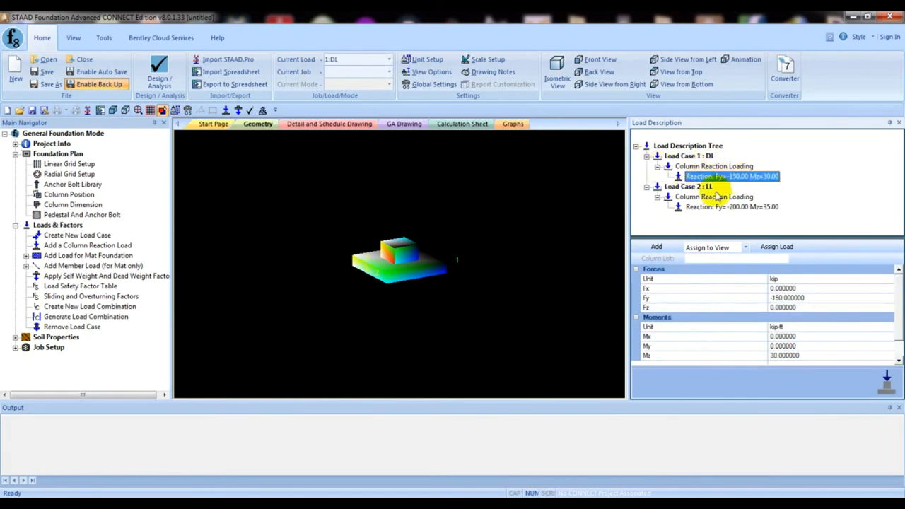
# - Assign the DL column reaction of load case 1 to the column using the Assign to View option
pyautogui.click(713, 247)
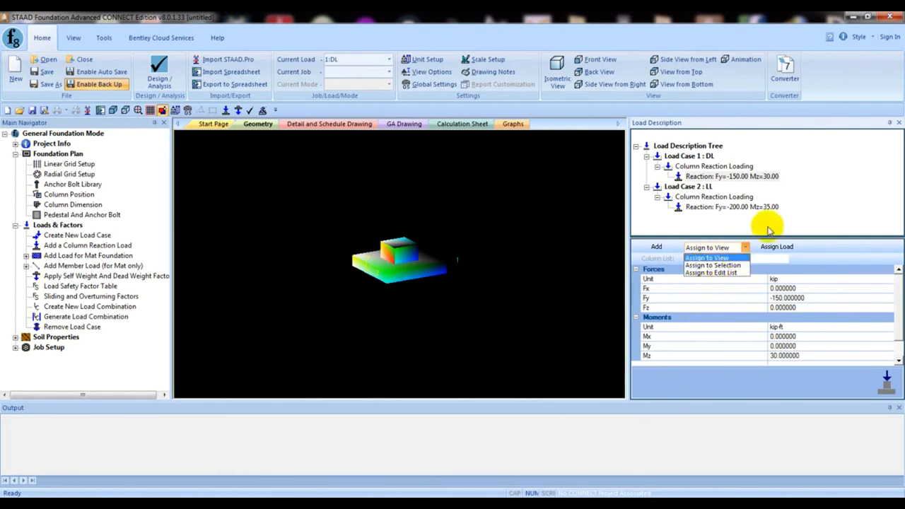
pyautogui.click(721, 254)
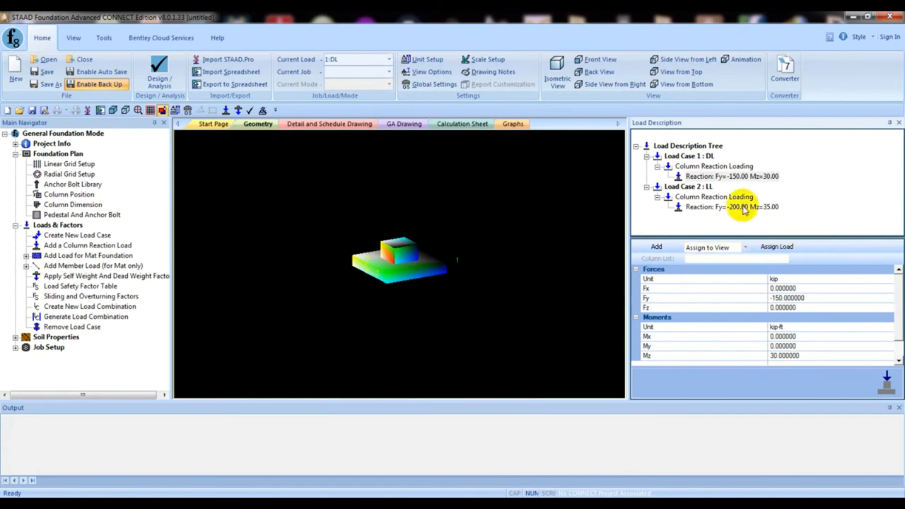
pyautogui.click(731, 177)
pyautogui.click(777, 247)
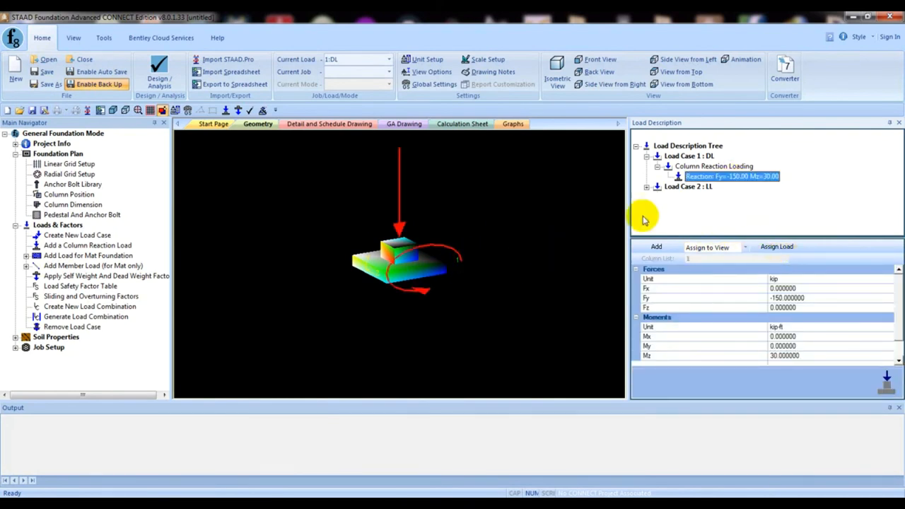
# - Expand load case 2 (LL) in the load description tree and assign its column reaction to the column in view
pyautogui.click(651, 187)
pyautogui.click(647, 186)
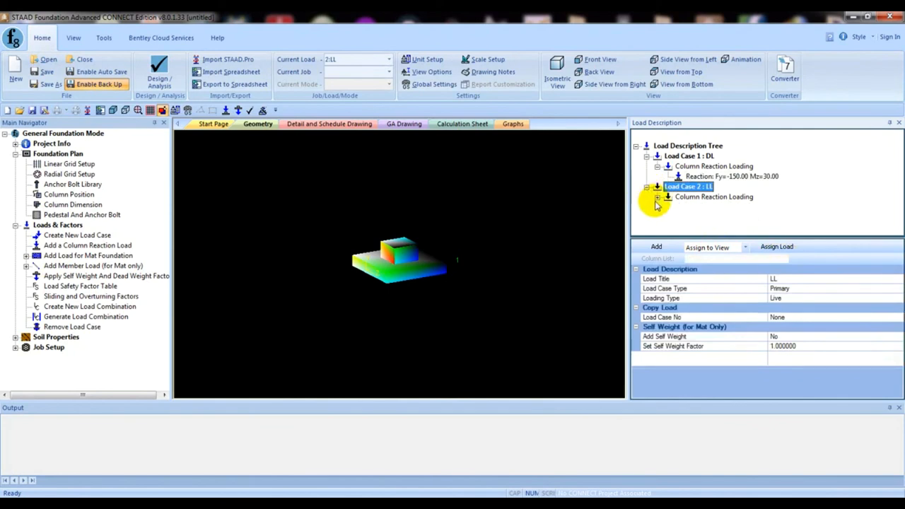
pyautogui.click(657, 198)
pyautogui.click(723, 208)
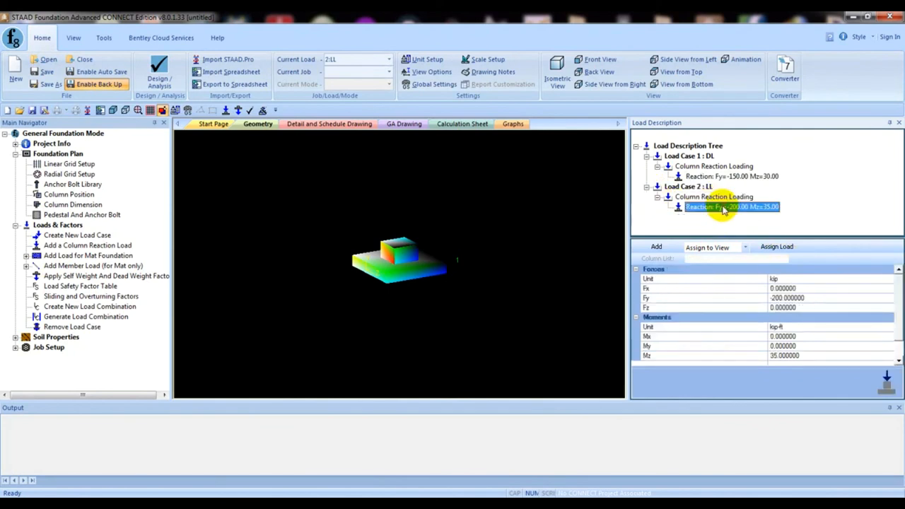
pyautogui.click(778, 248)
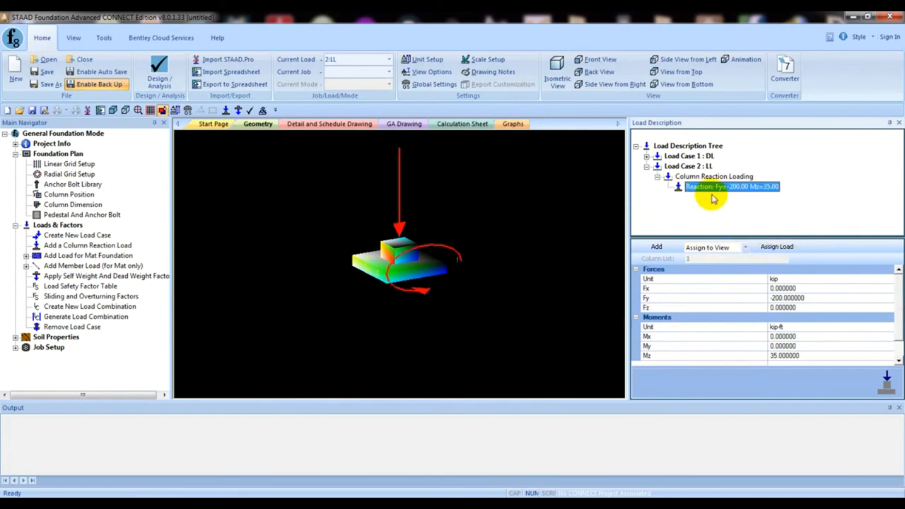
pyautogui.click(723, 223)
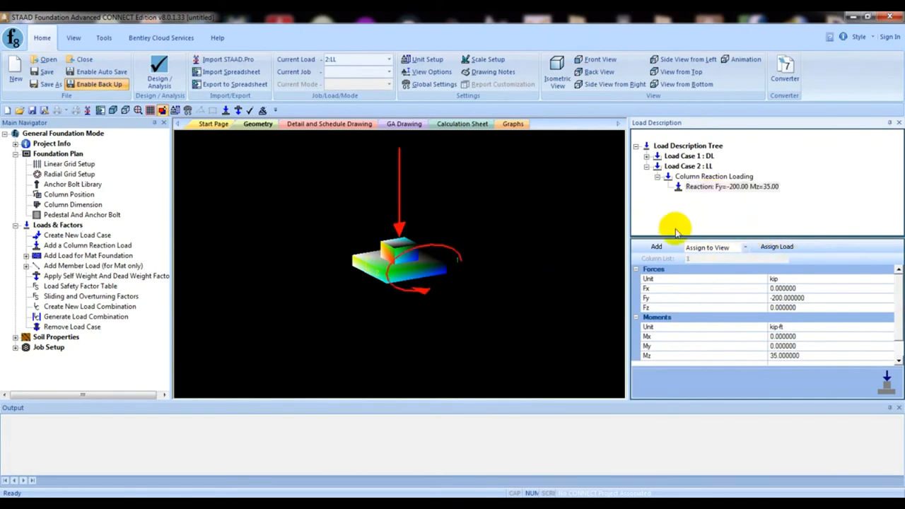
# - Include self weight in DL and LL with a dead weight factor of 1, and check the load safety, sliding and overturning factors
pyautogui.click(71, 281)
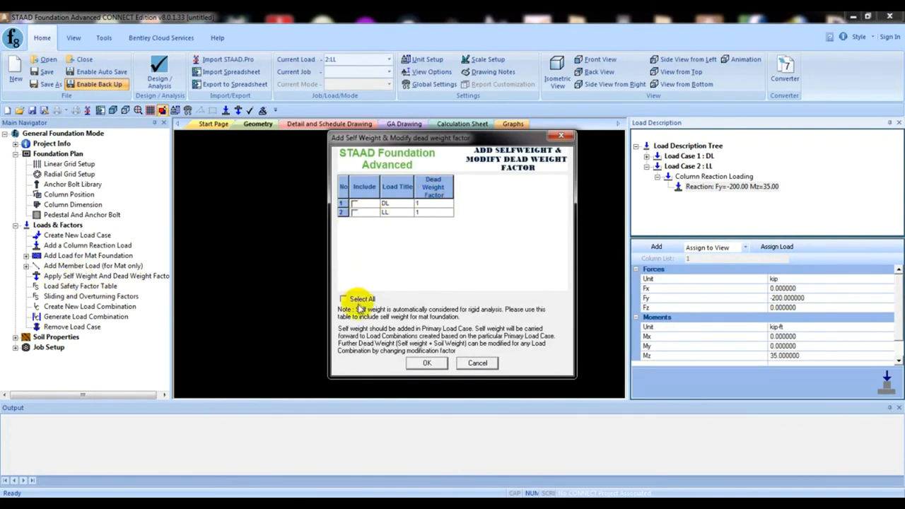
pyautogui.click(427, 363)
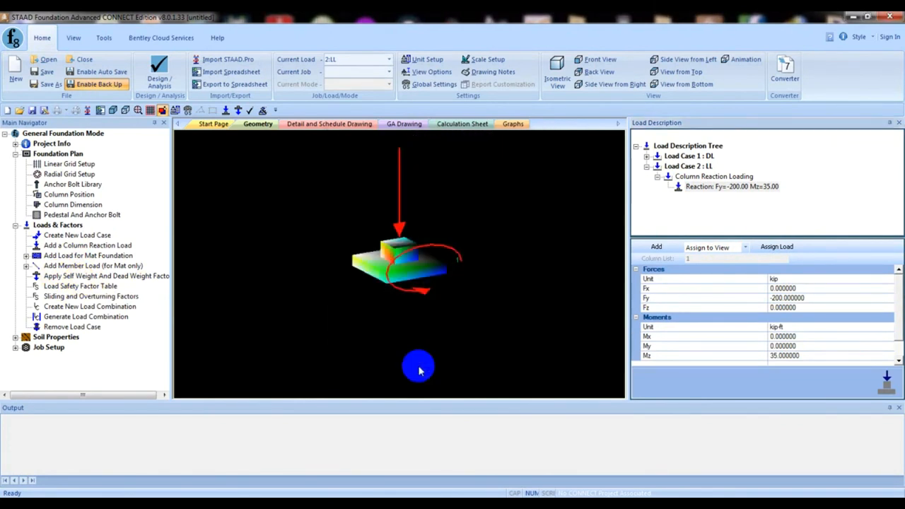
pyautogui.click(69, 288)
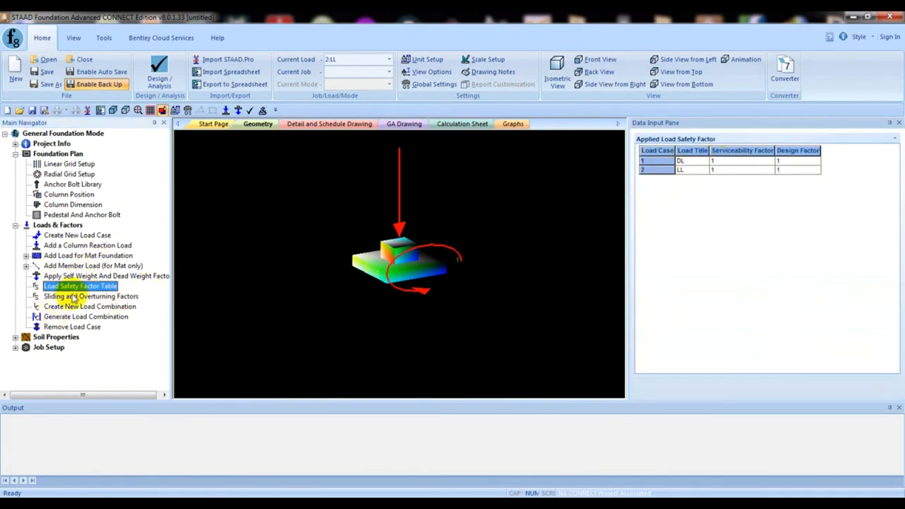
pyautogui.click(69, 297)
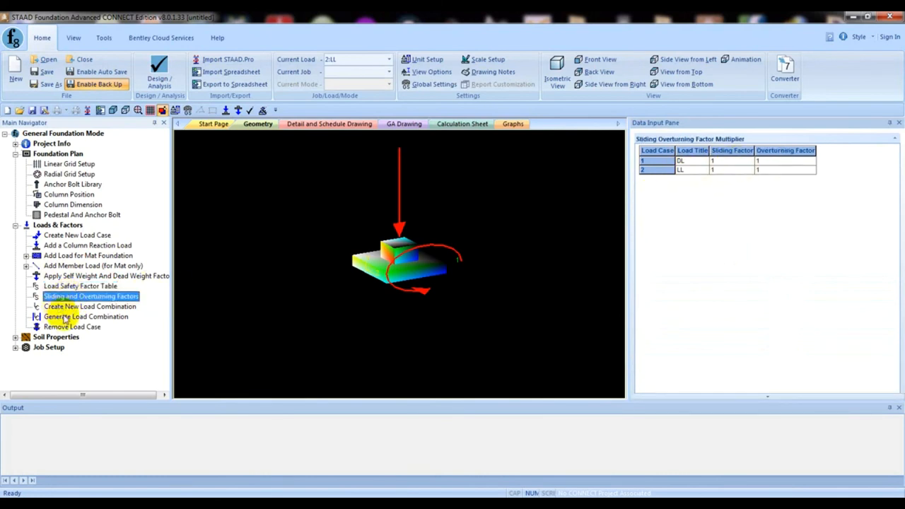
# - Generate the service load combinations from the ASCE 7-05 table, numbered from 101
pyautogui.click(91, 307)
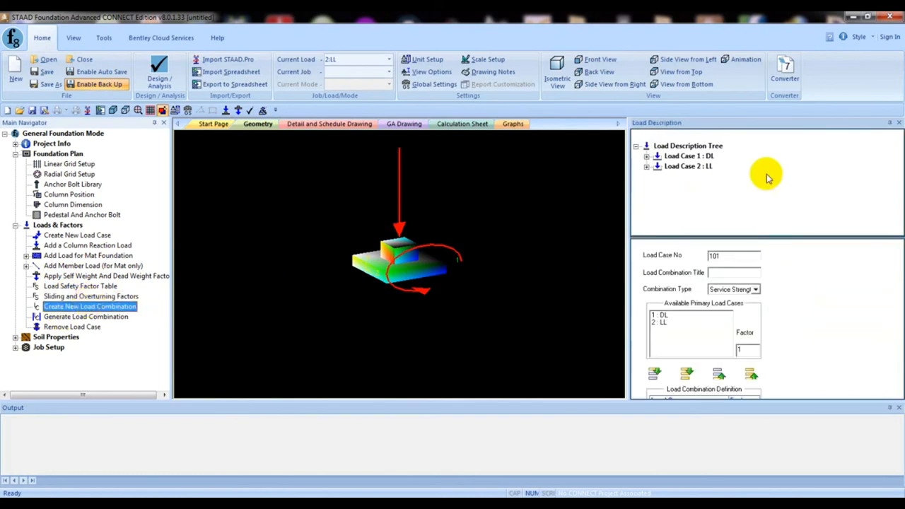
pyautogui.click(70, 318)
pyautogui.click(336, 138)
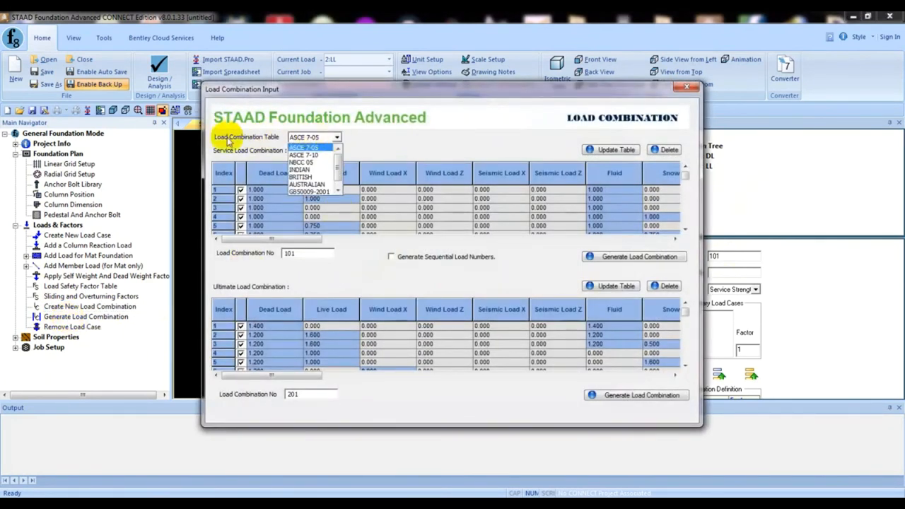
pyautogui.click(302, 147)
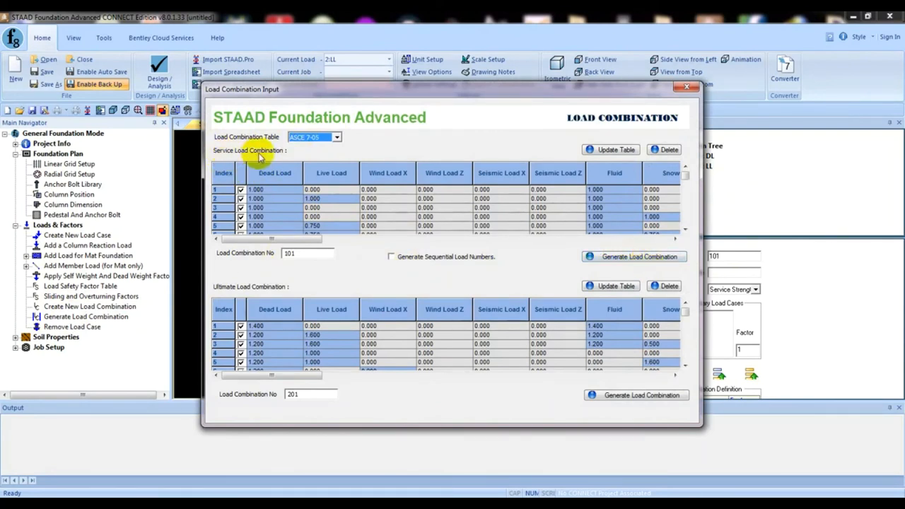
pyautogui.click(614, 258)
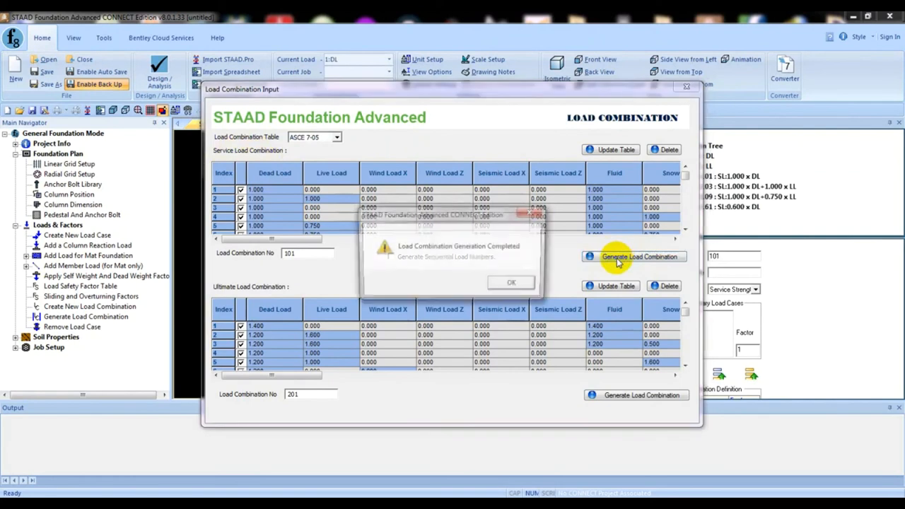
pyautogui.click(514, 284)
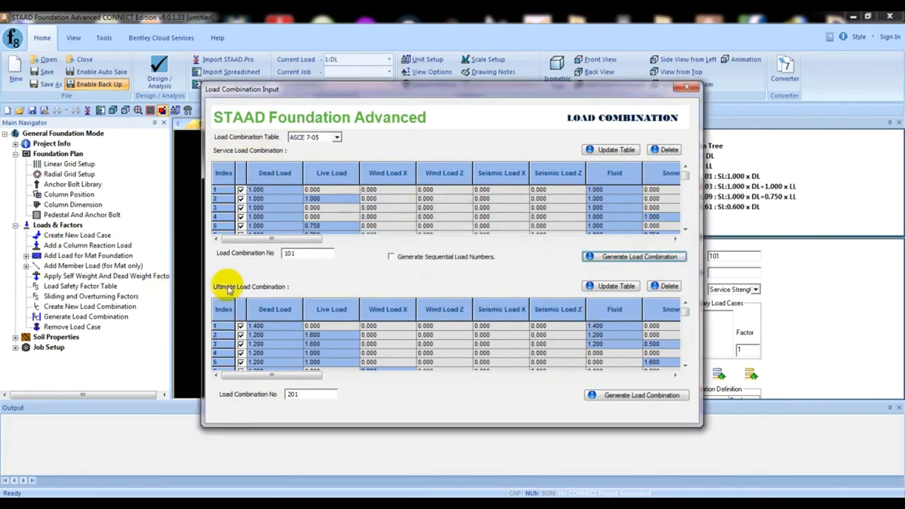
# - Generate the ultimate load combinations from the ASCE 7-05 table, numbered from 201, and check the combinations in the load description tree
pyautogui.click(663, 400)
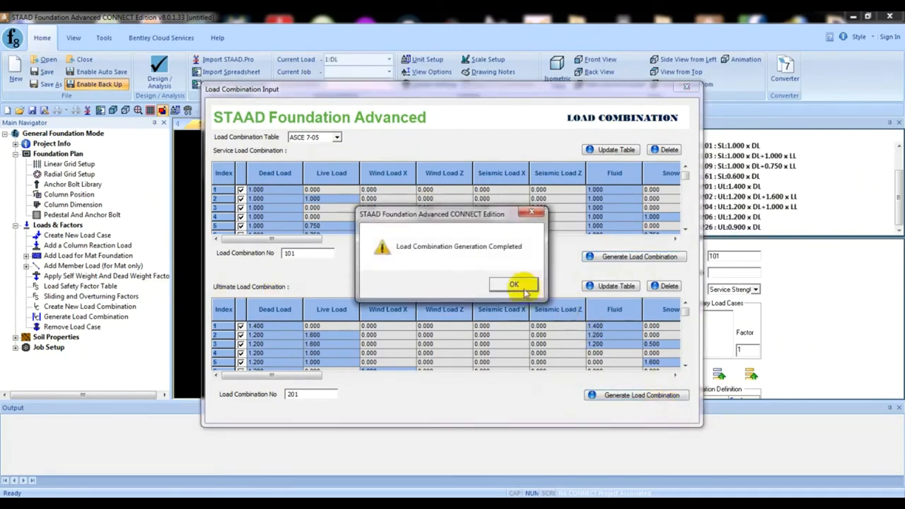
pyautogui.click(514, 283)
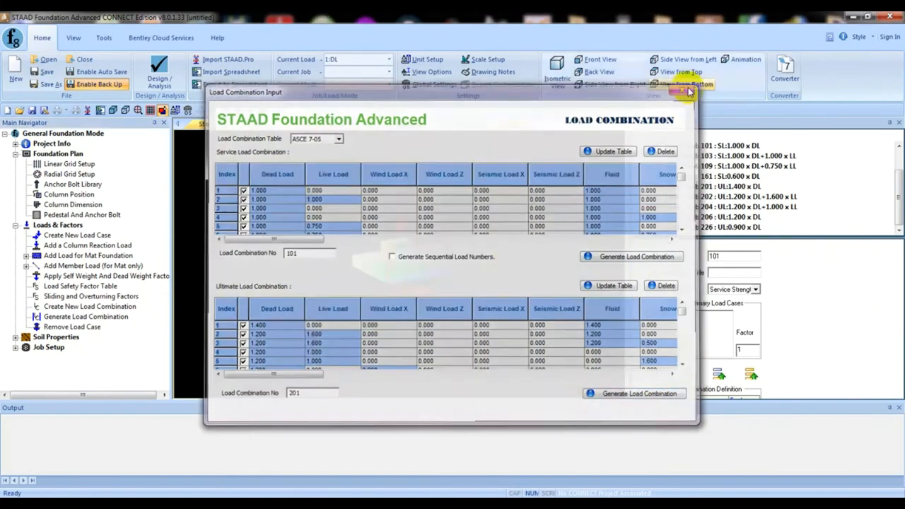
pyautogui.click(688, 90)
pyautogui.click(436, 272)
pyautogui.scroll(3, 437, 272)
pyautogui.moveTo(444, 268); pyautogui.dragTo(353, 308, button='middle')
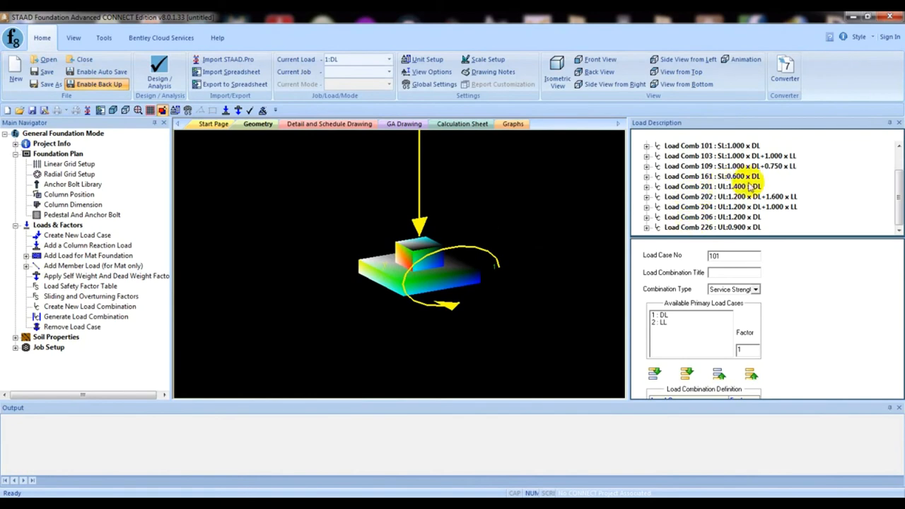
pyautogui.moveTo(898, 183)
pyautogui.mouseDown()
pyautogui.moveTo(900, 159)
pyautogui.moveTo(899, 193)
pyautogui.mouseUp()
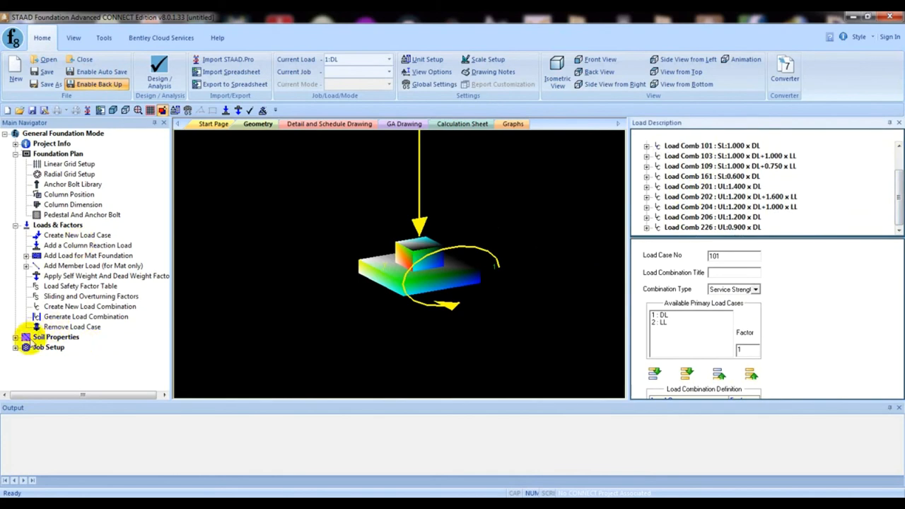
# - Examine the pile/soil bearing capacity factors and the variable soil bearing table under the soil properties
pyautogui.click(16, 338)
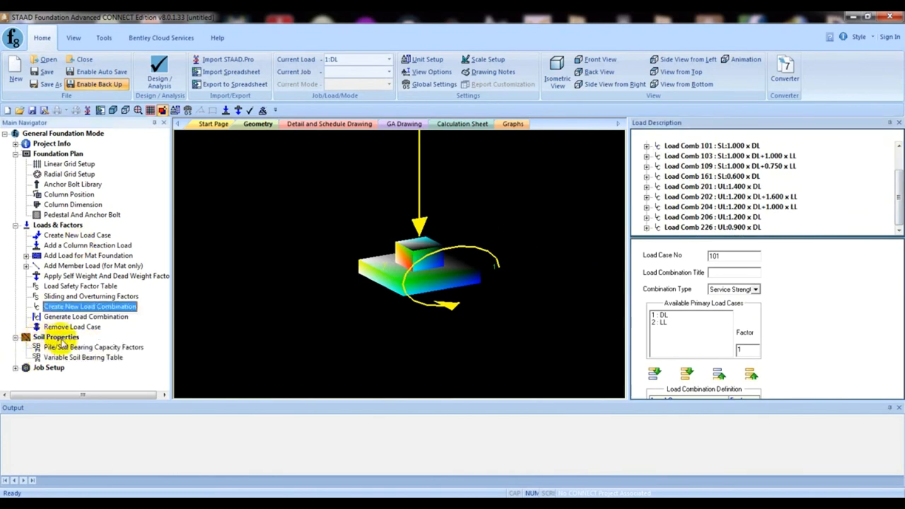
pyautogui.click(65, 347)
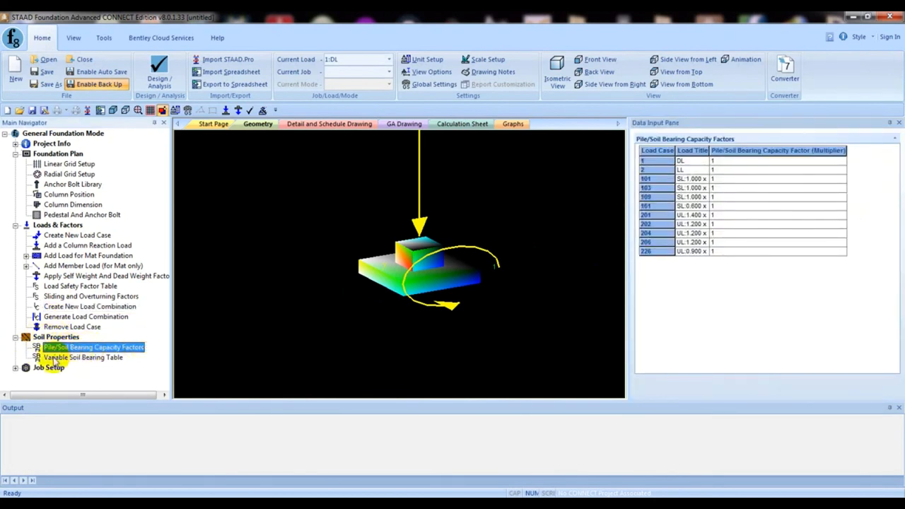
pyautogui.click(58, 358)
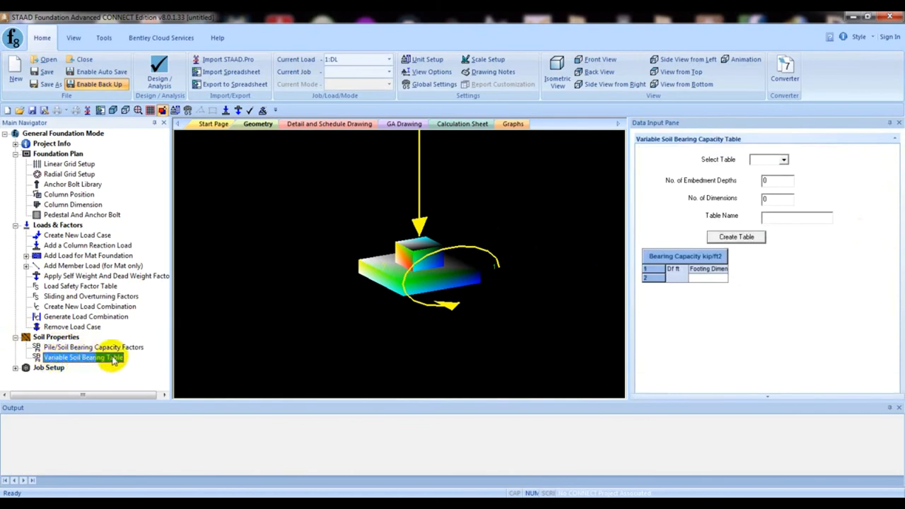
pyautogui.click(91, 348)
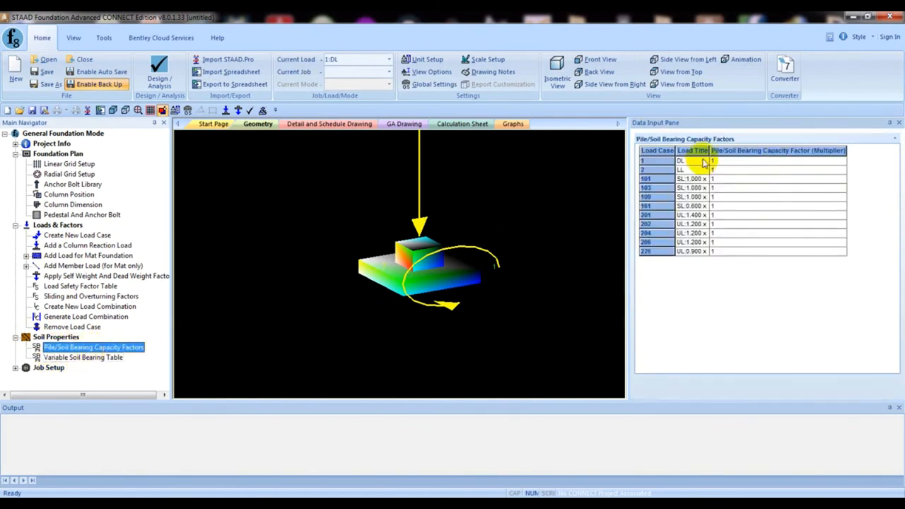
pyautogui.moveTo(710, 151); pyautogui.dragTo(778, 151)
pyautogui.click(786, 151)
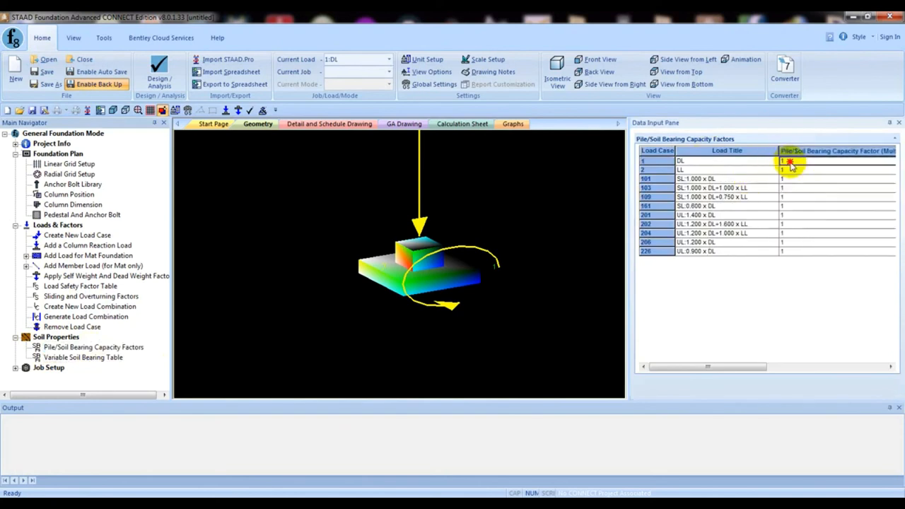
pyautogui.click(791, 164)
pyautogui.click(720, 175)
pyautogui.click(722, 185)
pyautogui.click(730, 224)
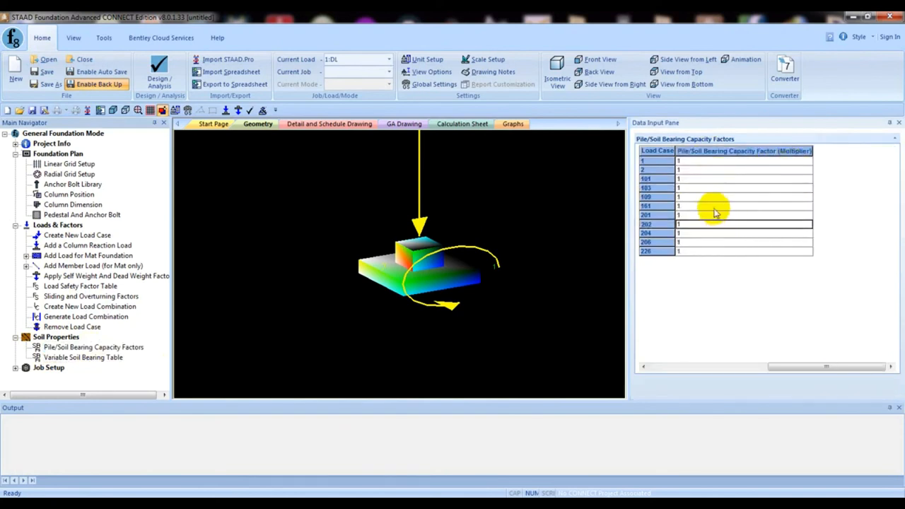
pyautogui.moveTo(676, 151); pyautogui.dragTo(797, 150)
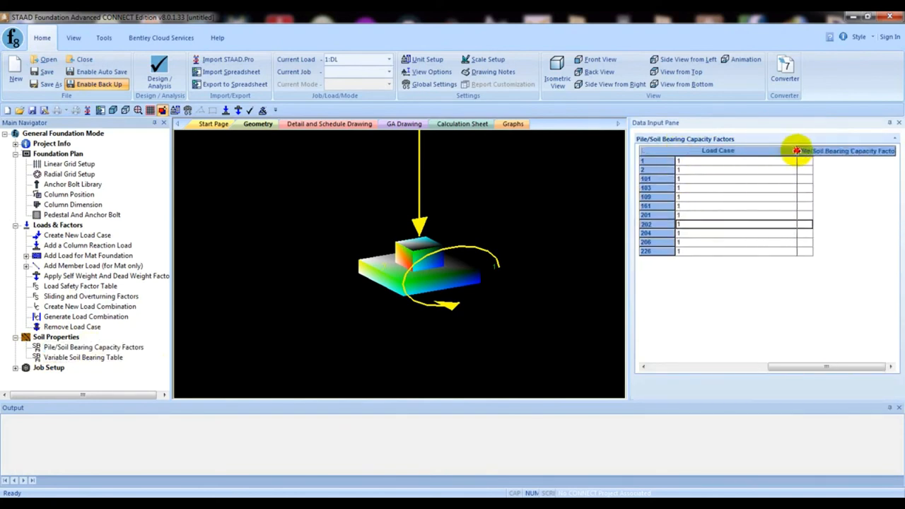
pyautogui.click(701, 197)
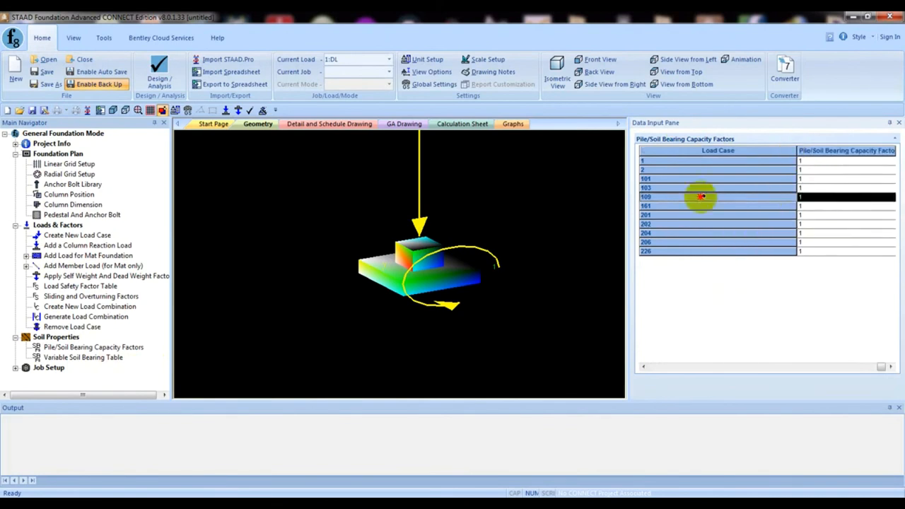
pyautogui.click(710, 152)
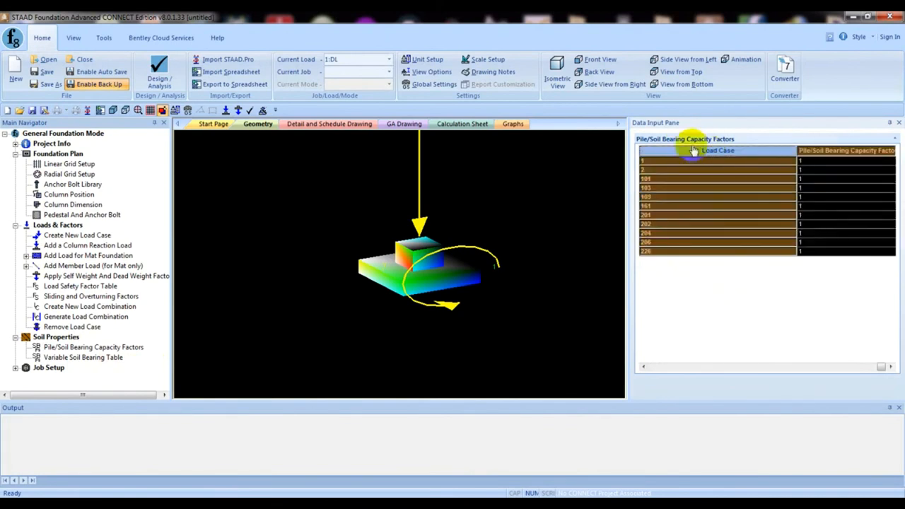
pyautogui.click(708, 152)
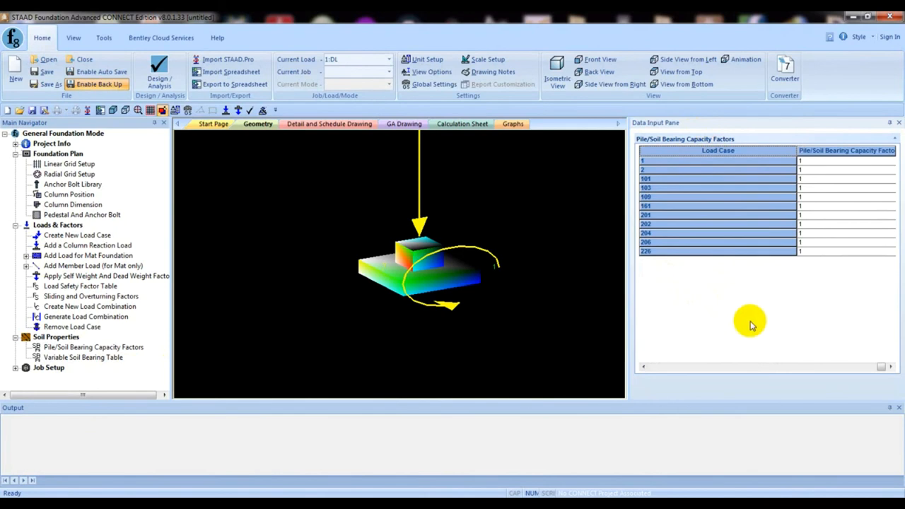
pyautogui.click(836, 216)
pyautogui.moveTo(799, 151); pyautogui.dragTo(731, 150)
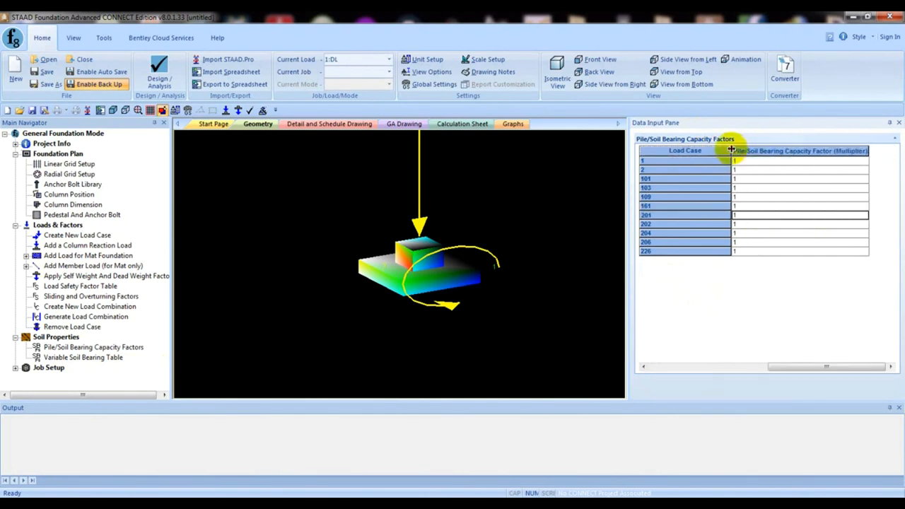
# - Reload the pile/soil bearing capacity factors and widen the Load Title column to read the full load combination names
pyautogui.click(95, 347)
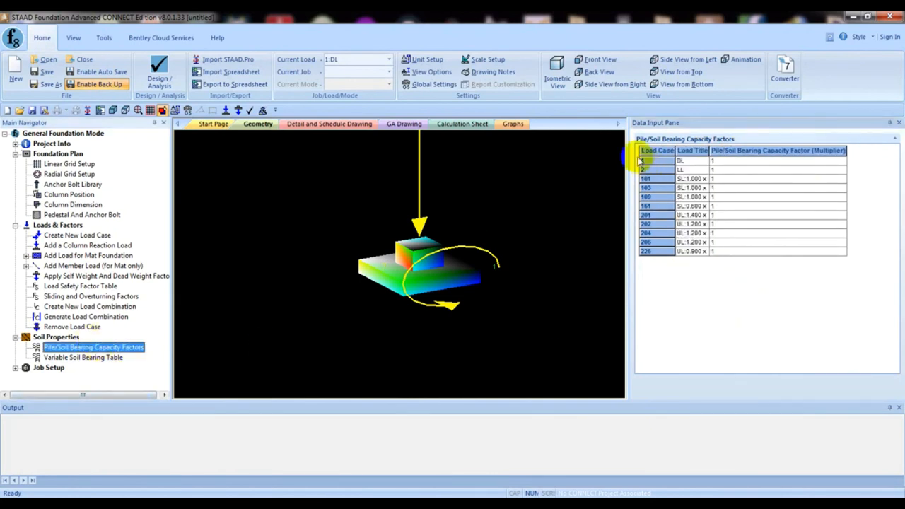
pyautogui.click(714, 151)
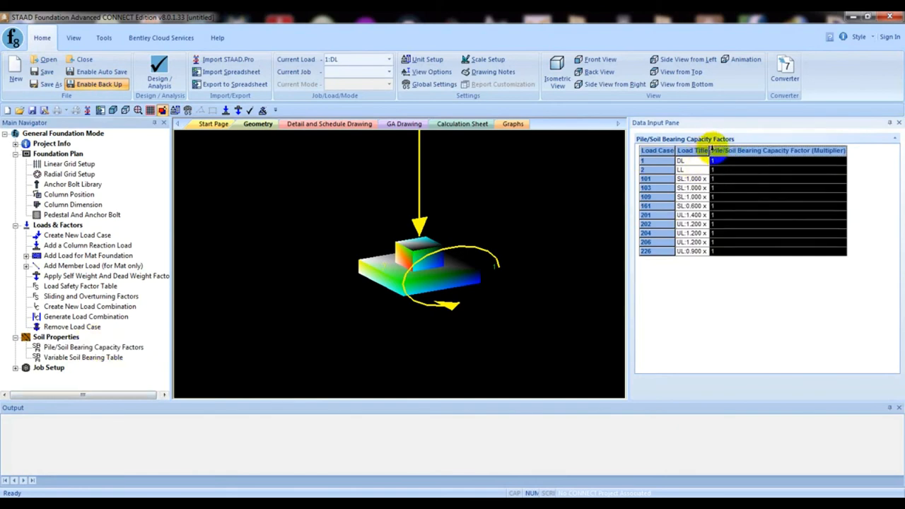
pyautogui.click(717, 178)
pyautogui.moveTo(712, 150); pyautogui.dragTo(770, 151)
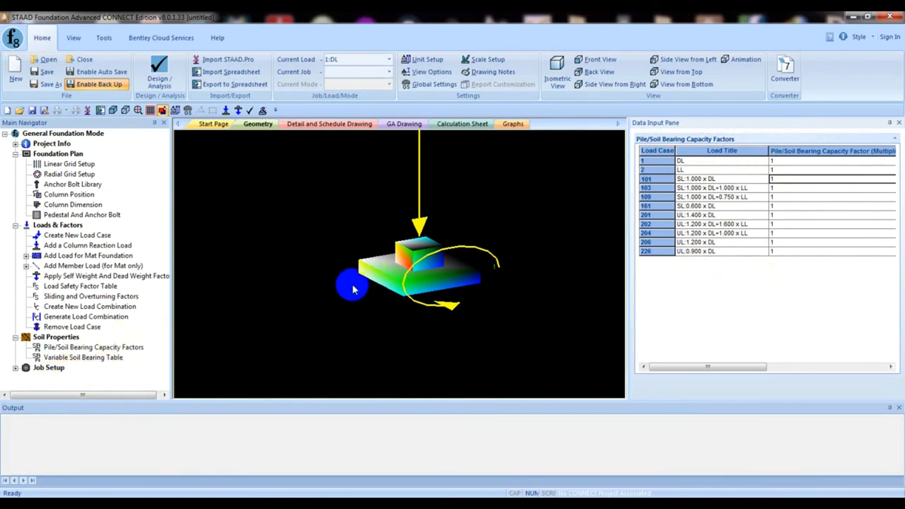
pyautogui.moveTo(375, 249); pyautogui.dragTo(374, 270, button='middle')
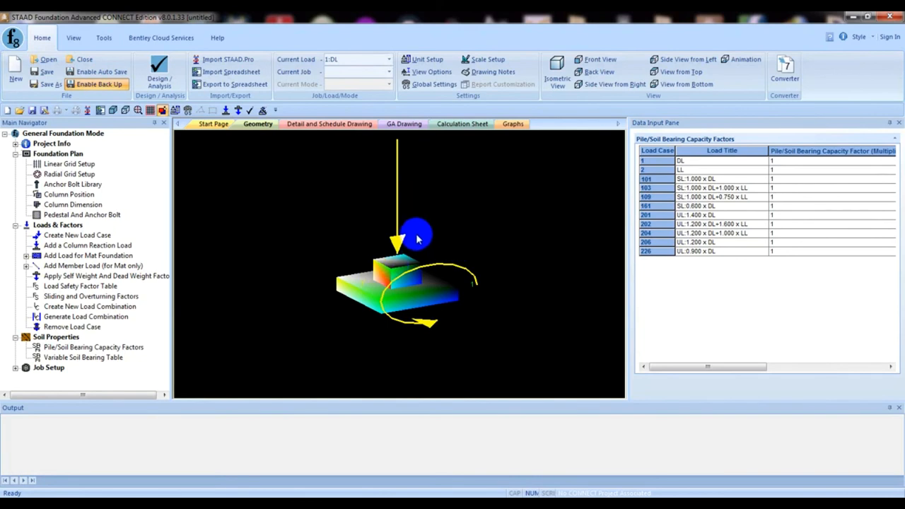